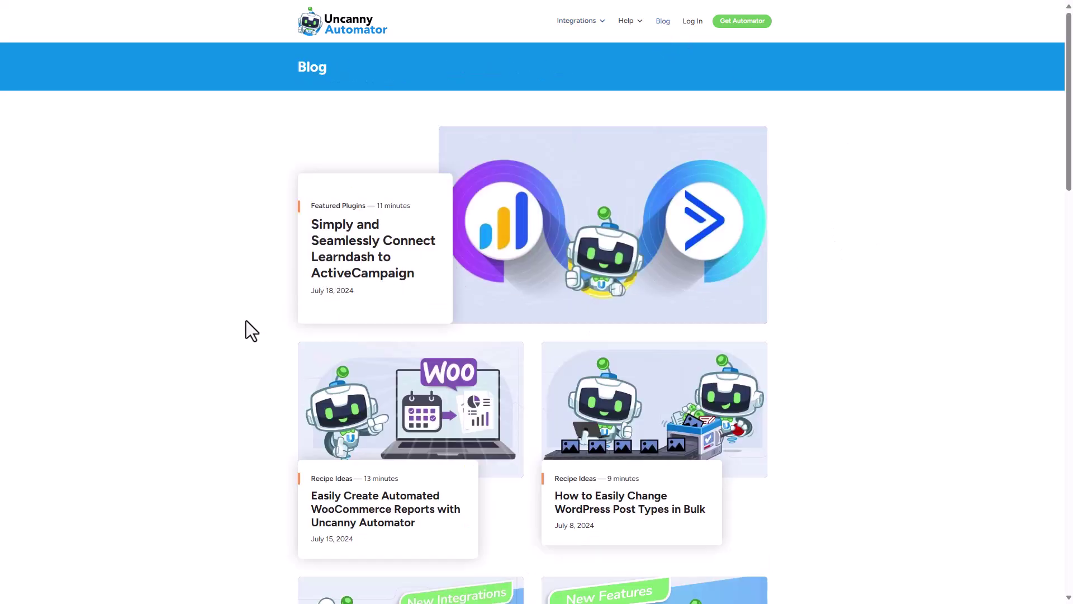
# Look through the recent articles on the Uncanny Automator blog page.
pyautogui.scroll(-4, 245, 317)
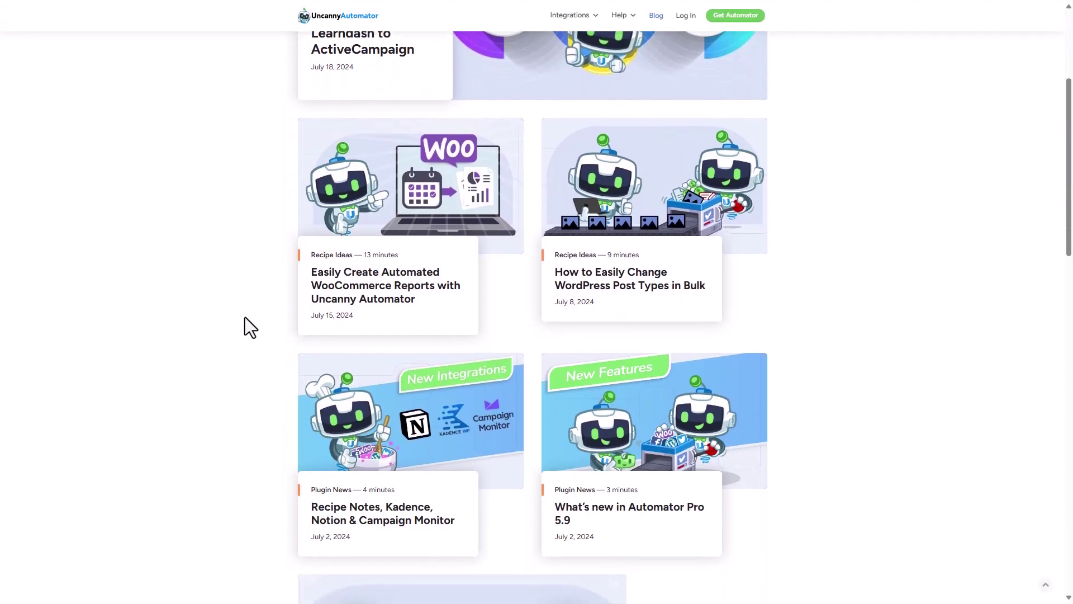
pyautogui.scroll(-2, 245, 318)
pyautogui.scroll(-4, 244, 318)
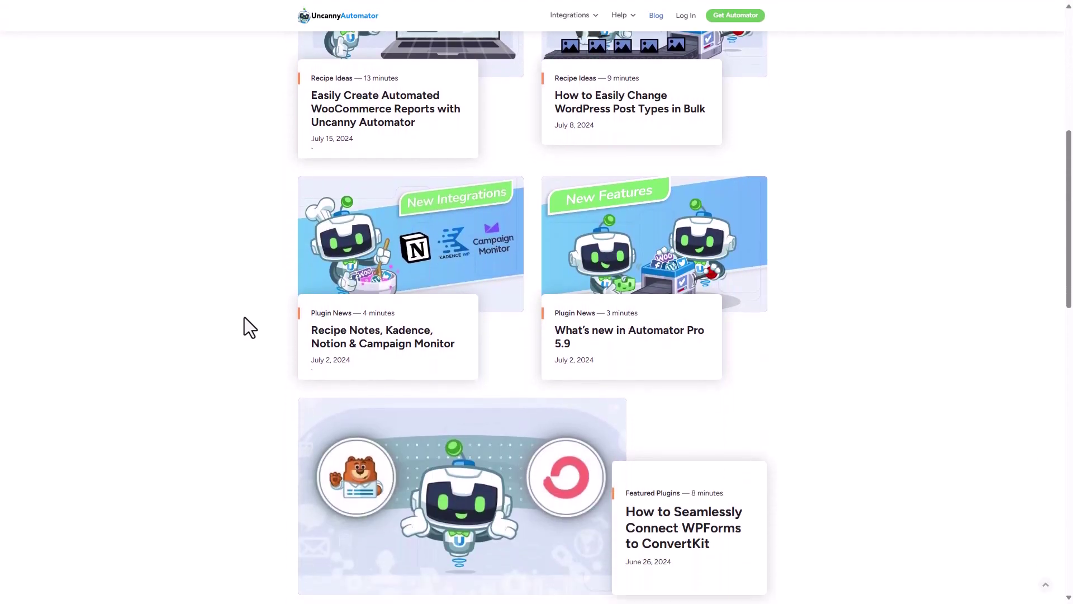
pyautogui.scroll(-3, 245, 317)
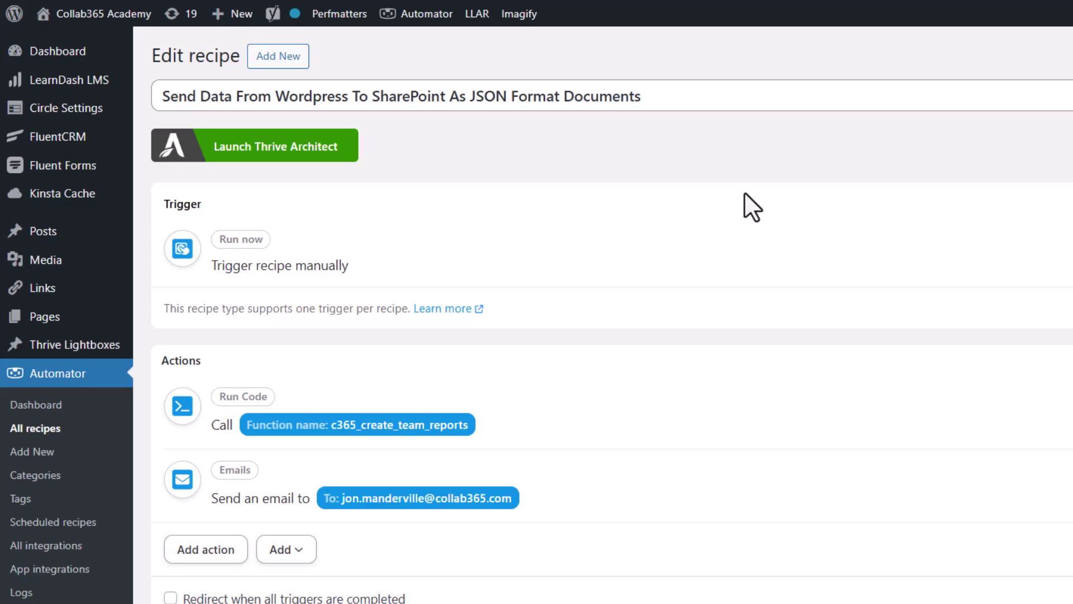
# Add a Send an email action from the Emails integration to the WordPress recipe and open its additional options.
pyautogui.moveTo(750, 383)
pyautogui.click(211, 550)
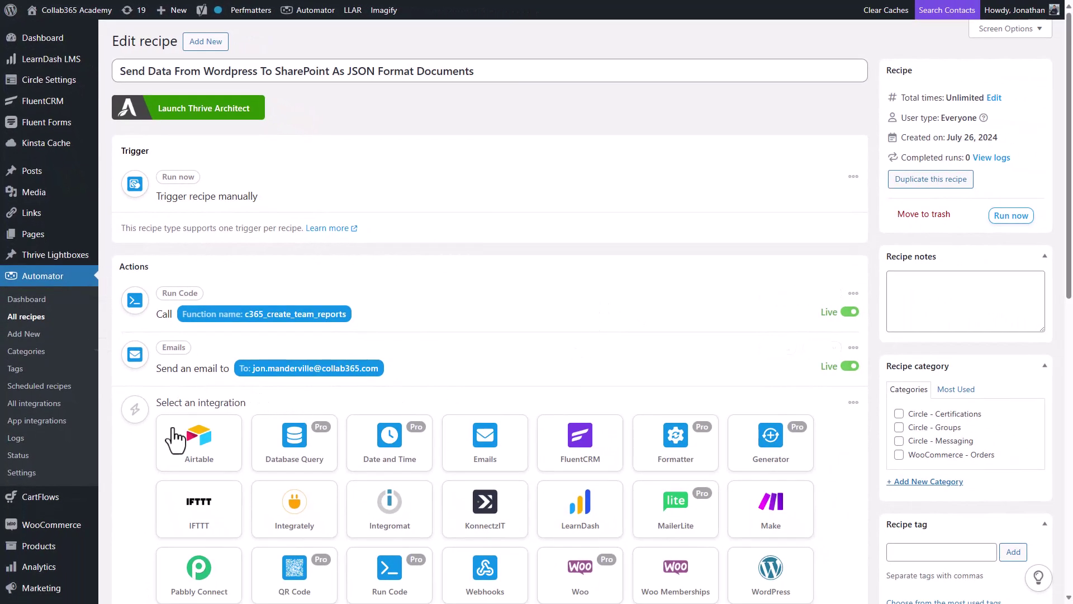
pyautogui.click(492, 455)
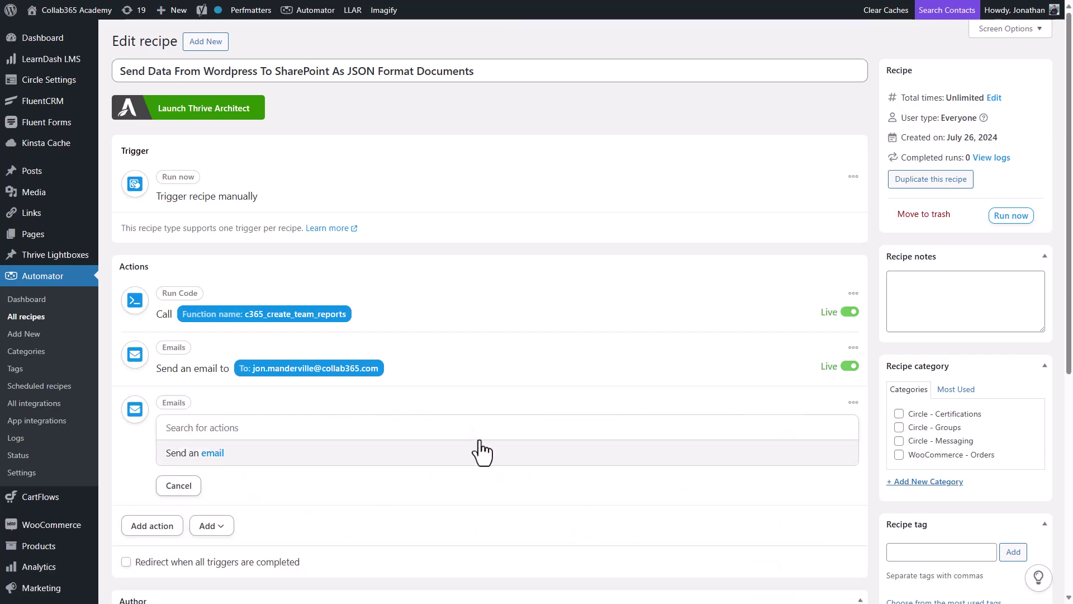
pyautogui.click(210, 454)
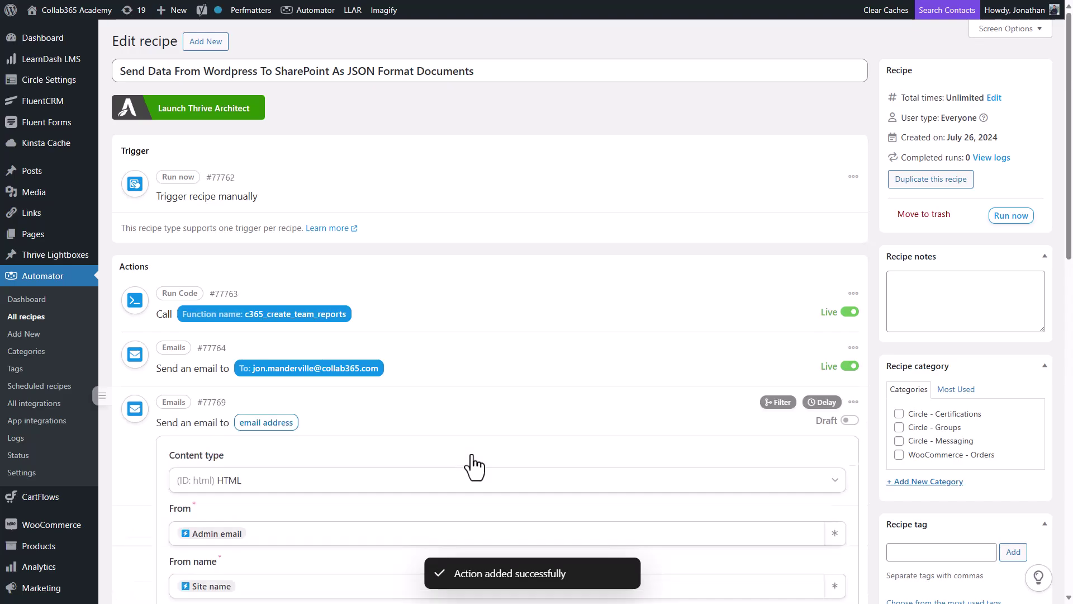
pyautogui.scroll(-3, 472, 454)
pyautogui.scroll(6, 472, 454)
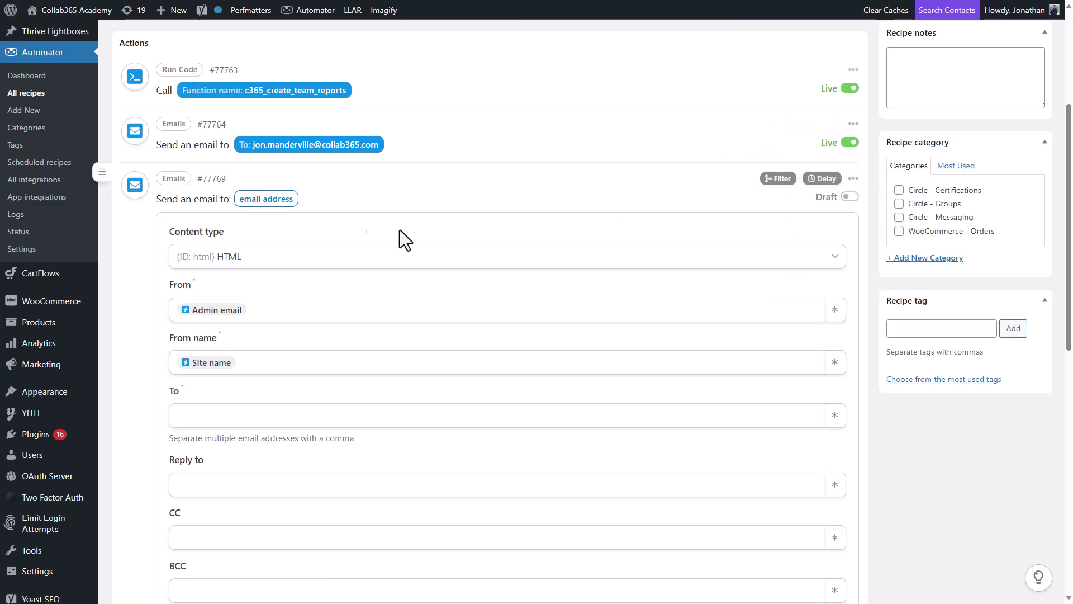
pyautogui.moveTo(104, 173); pyautogui.dragTo(110, 151)
pyautogui.click(854, 179)
pyautogui.click(817, 201)
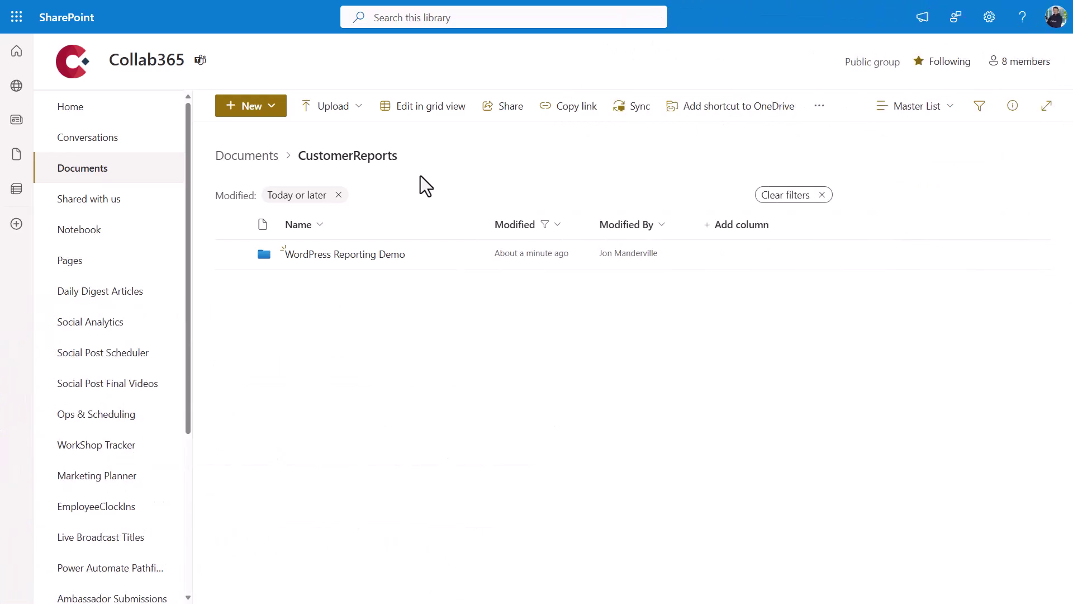
# Switch to the CustomerReports folder in SharePoint and examine the JSON files inside the WordPress Reporting Demo folder.
pyautogui.click(397, 256)
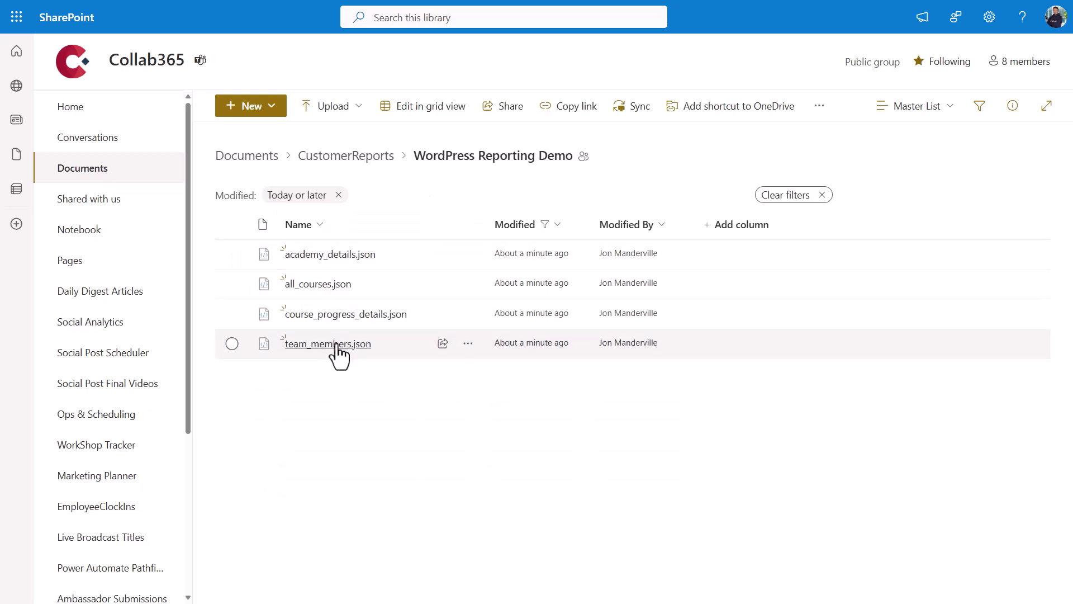
pyautogui.click(380, 162)
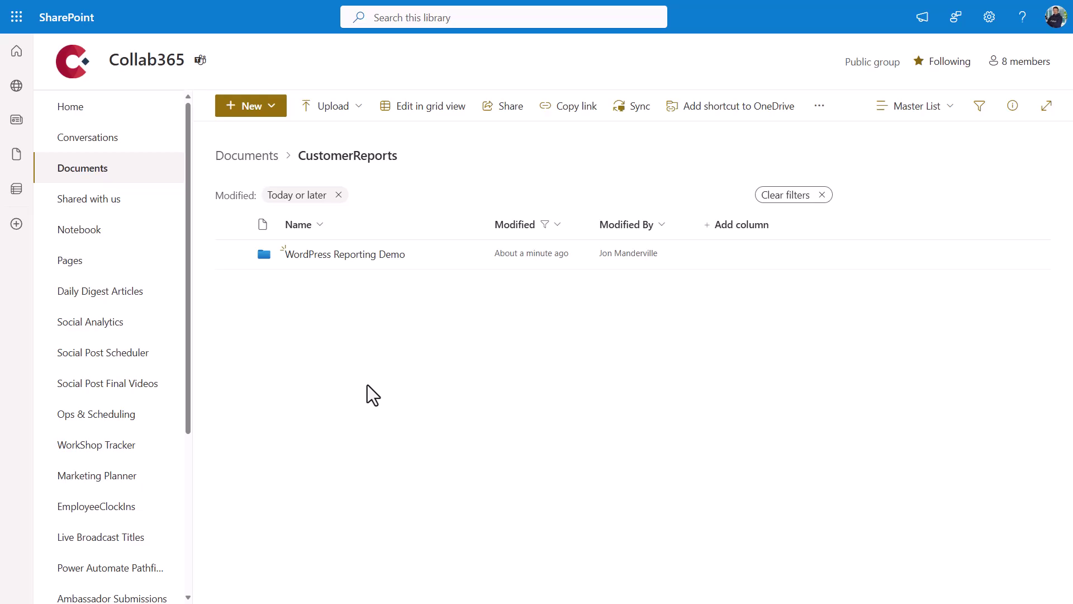
pyautogui.click(328, 261)
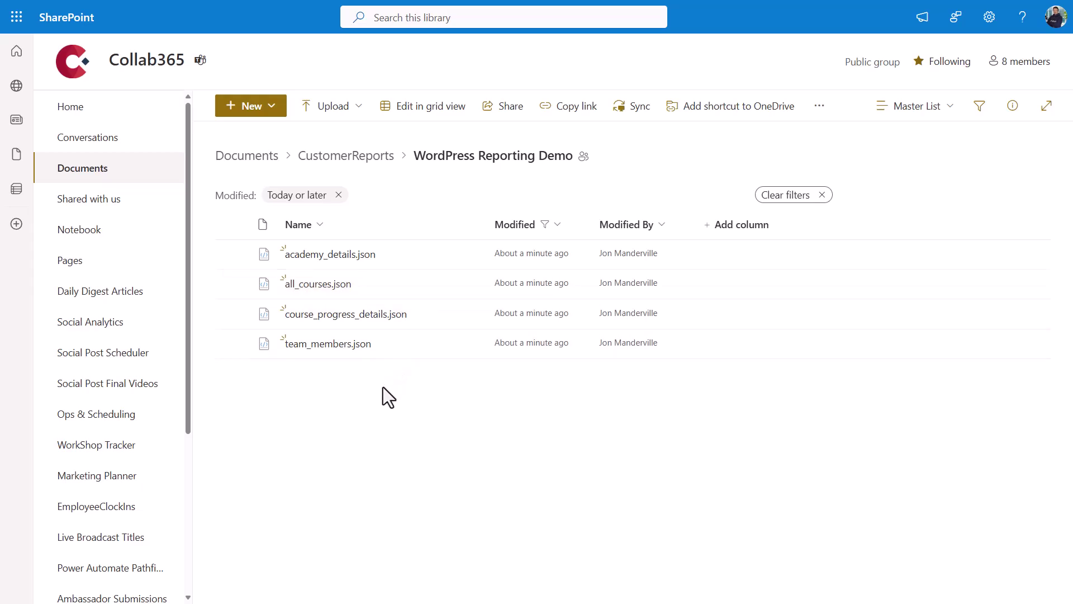
pyautogui.click(360, 164)
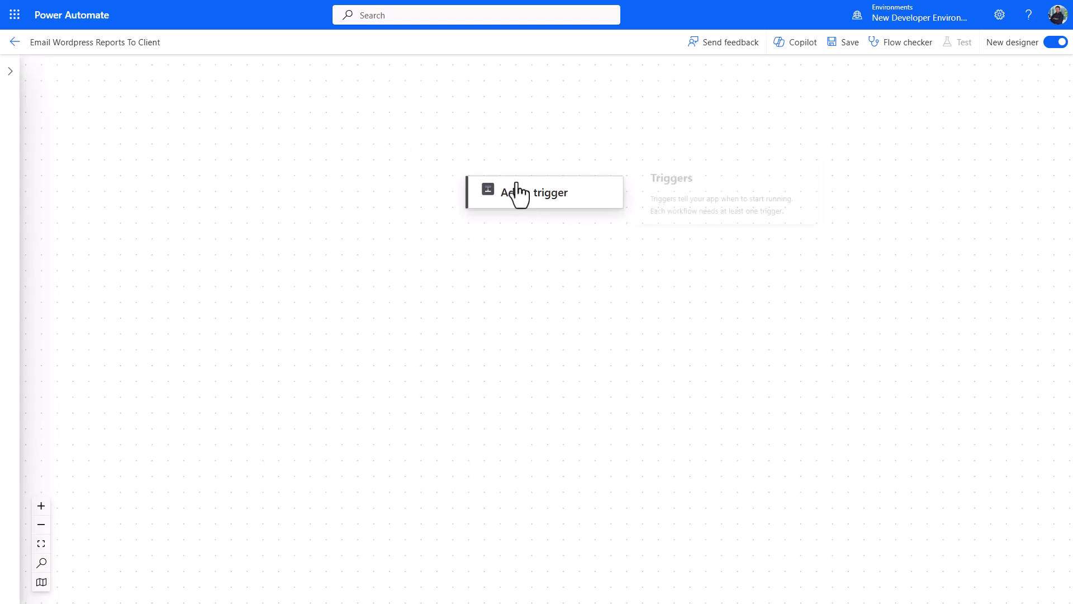
# Switch to the Email Wordpress Reports To Client flow in Power Automate and add the SharePoint trigger "When a file is created (properties only)".
pyautogui.click(529, 206)
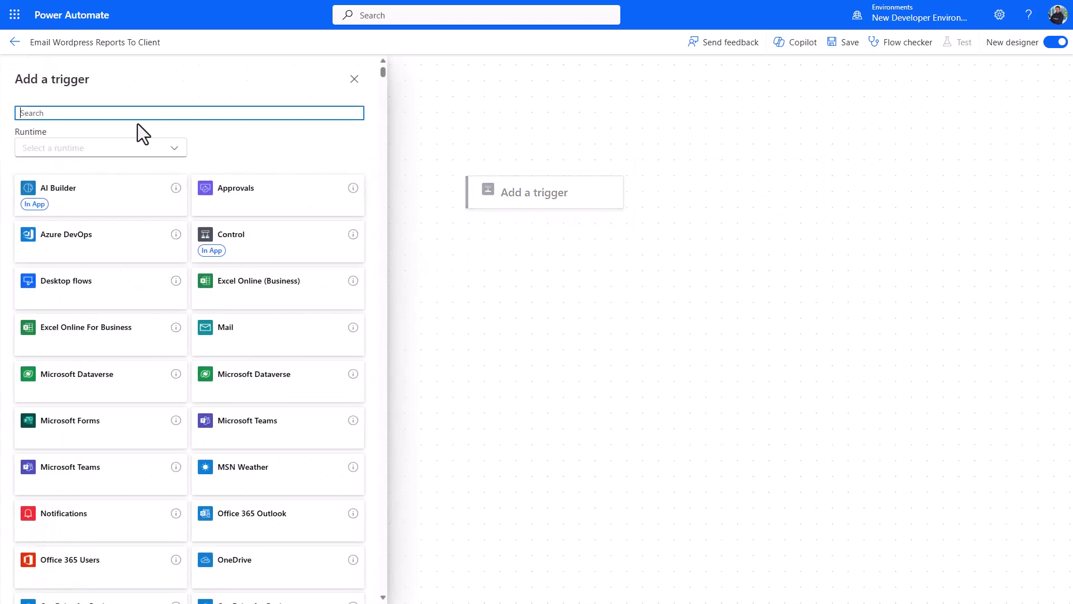
pyautogui.write('sharepo')
pyautogui.click(351, 210)
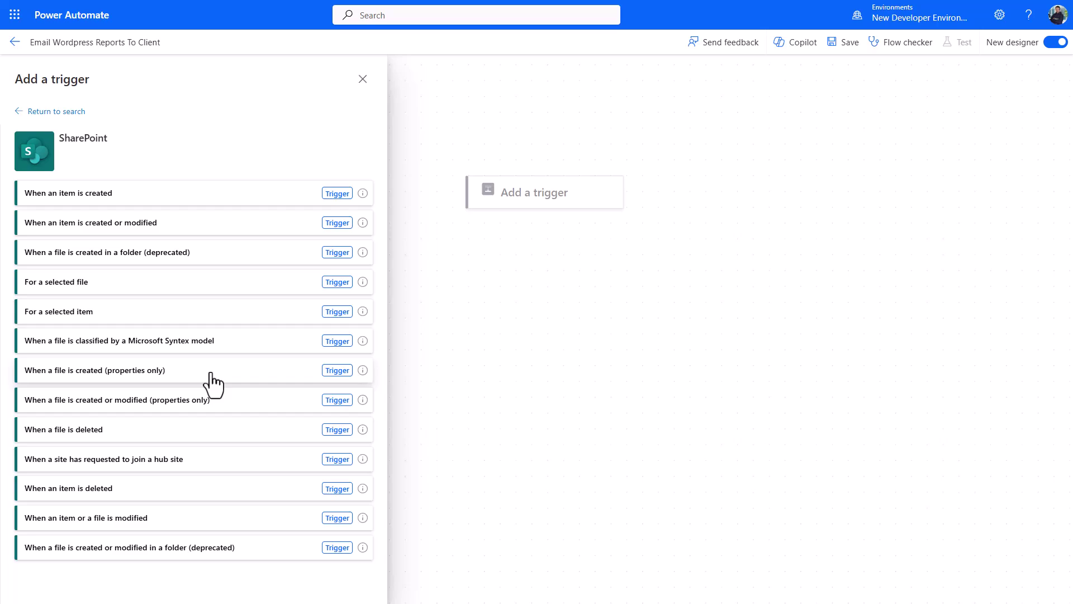
pyautogui.click(212, 373)
# Point the trigger at the Collab365 site, the Documents library and the folder /Shared Documents/CustomerReports/WordPress Reporting Demo.
pyautogui.click(358, 163)
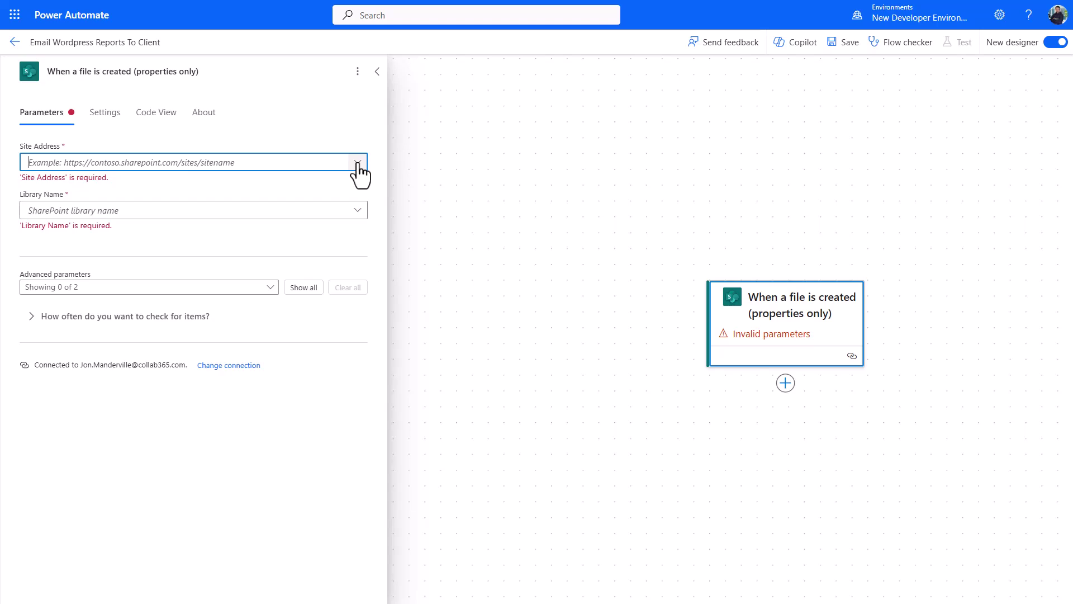
pyautogui.click(358, 163)
pyautogui.click(45, 254)
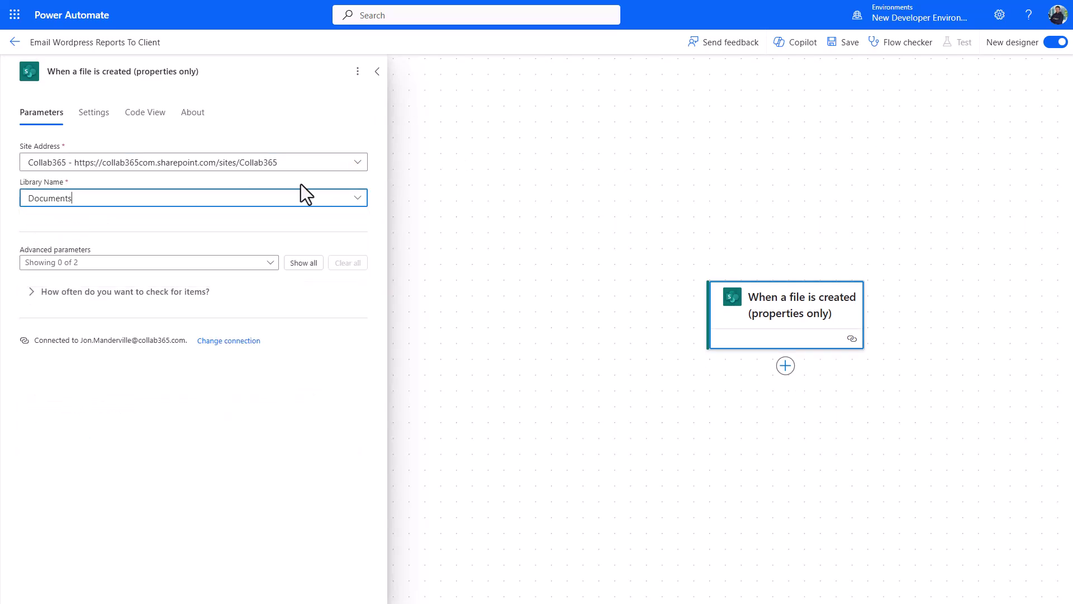
pyautogui.click(304, 263)
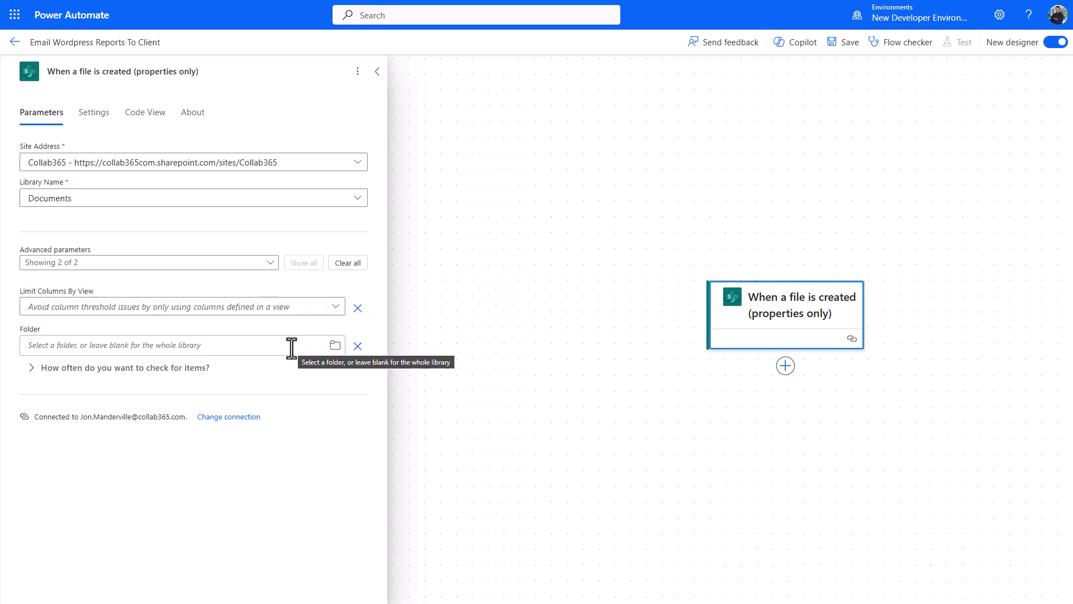
pyautogui.click(199, 345)
pyautogui.write('/Shared Documents/CustomerReports/WordPress Reporting Demo')
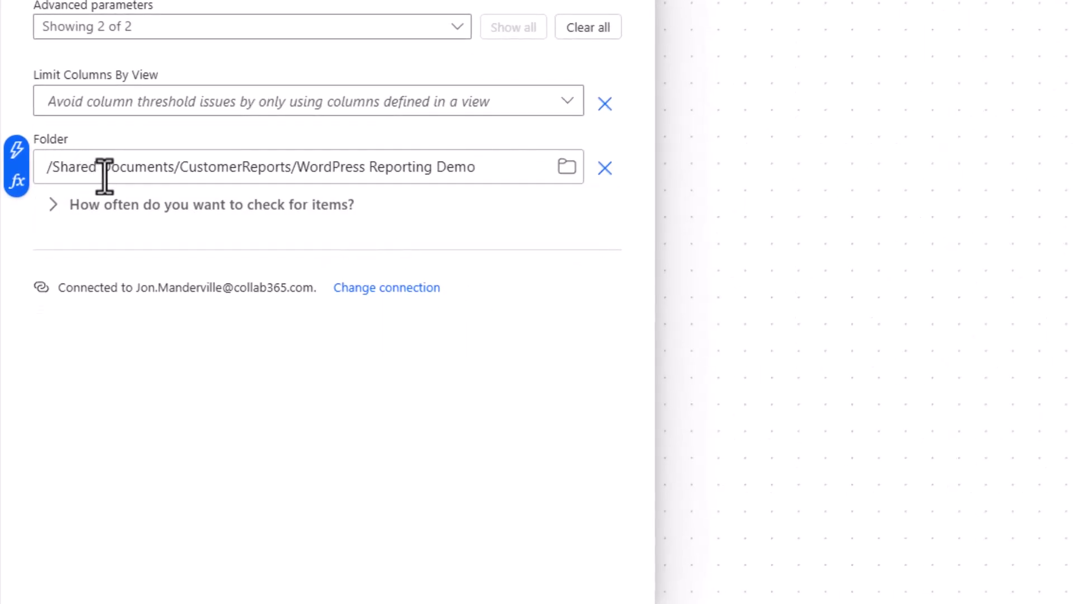
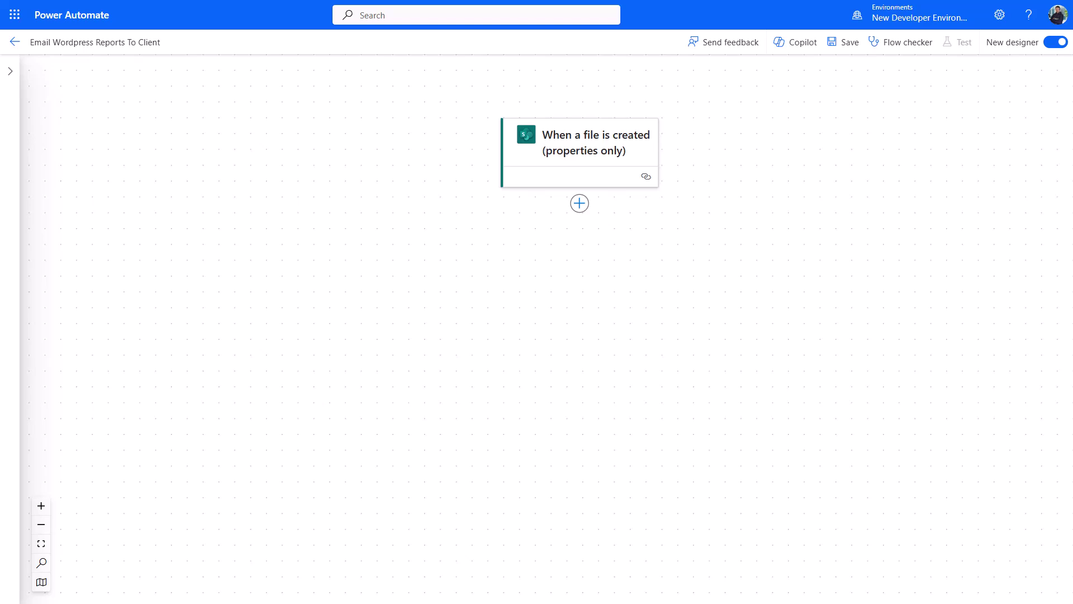
# Add a Condition action below the file-created trigger, allowing clipboard access for the site.
pyautogui.click(579, 203)
pyautogui.click(635, 215)
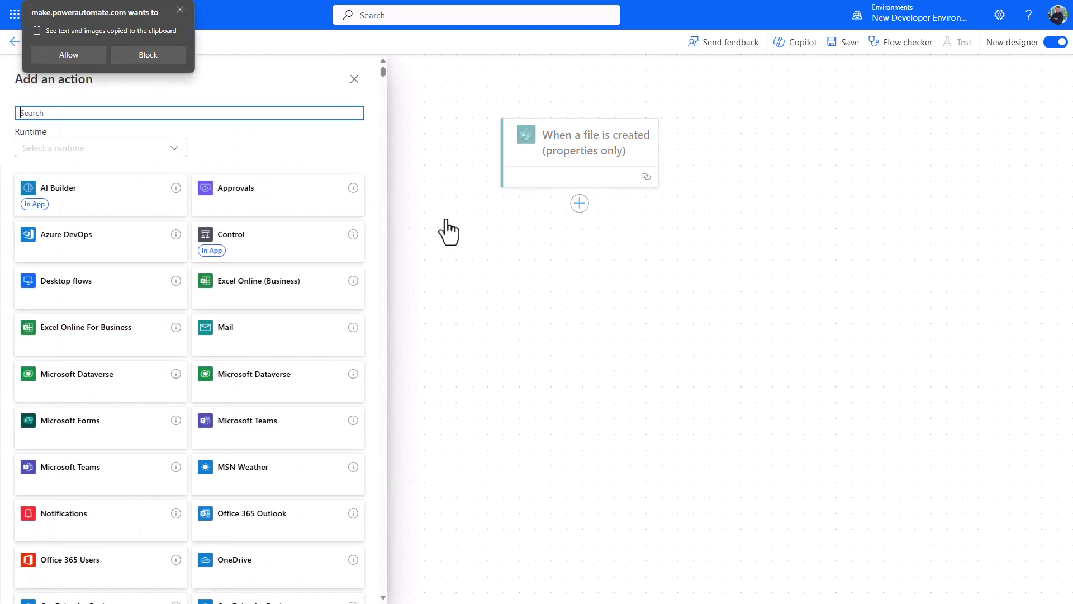
pyautogui.click(76, 61)
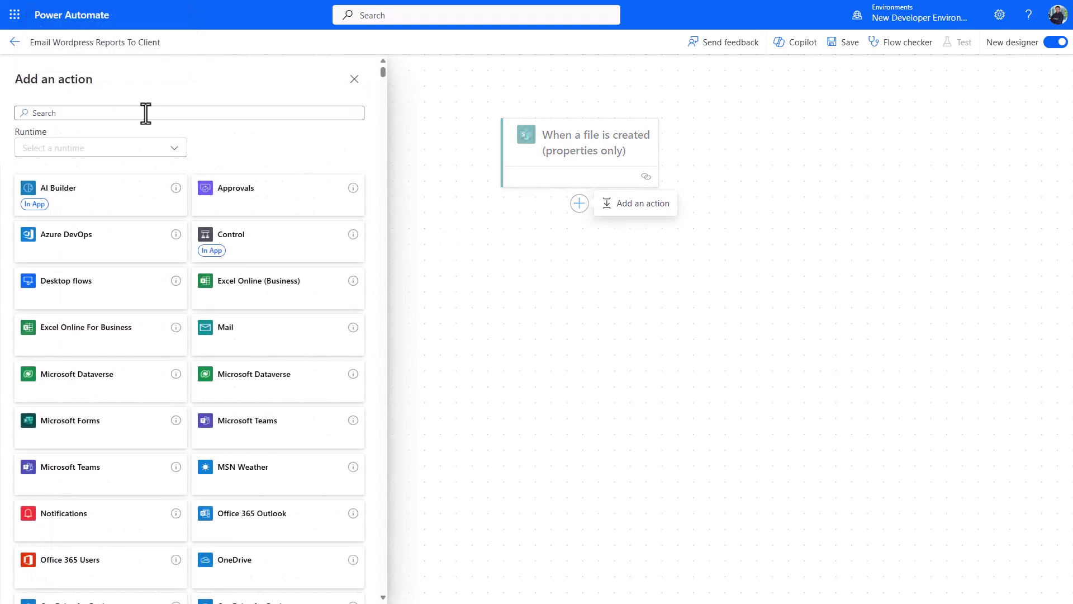
pyautogui.write('condition')
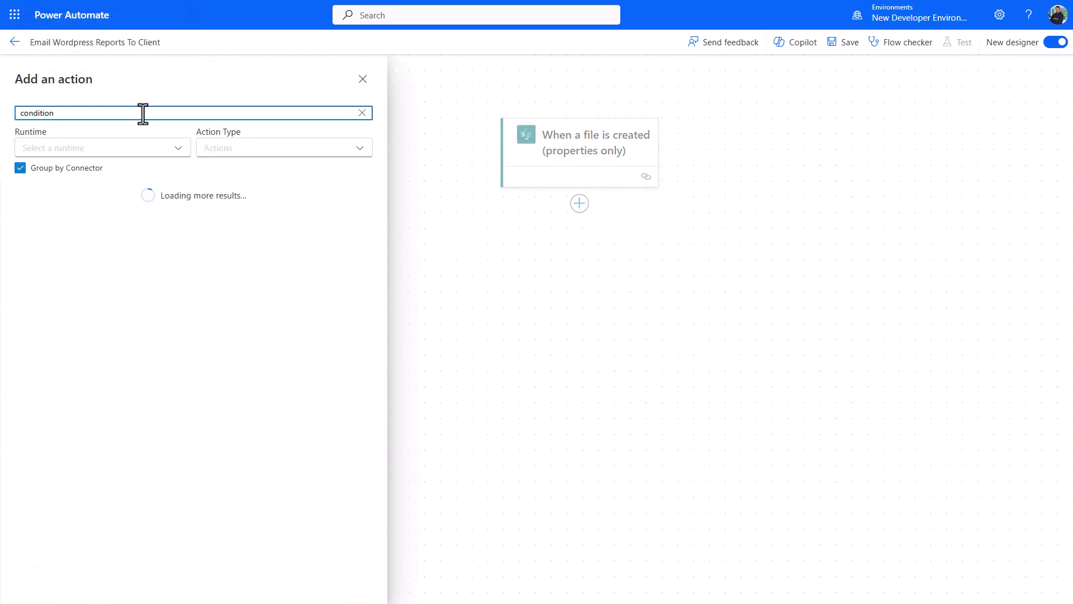
pyautogui.click(79, 235)
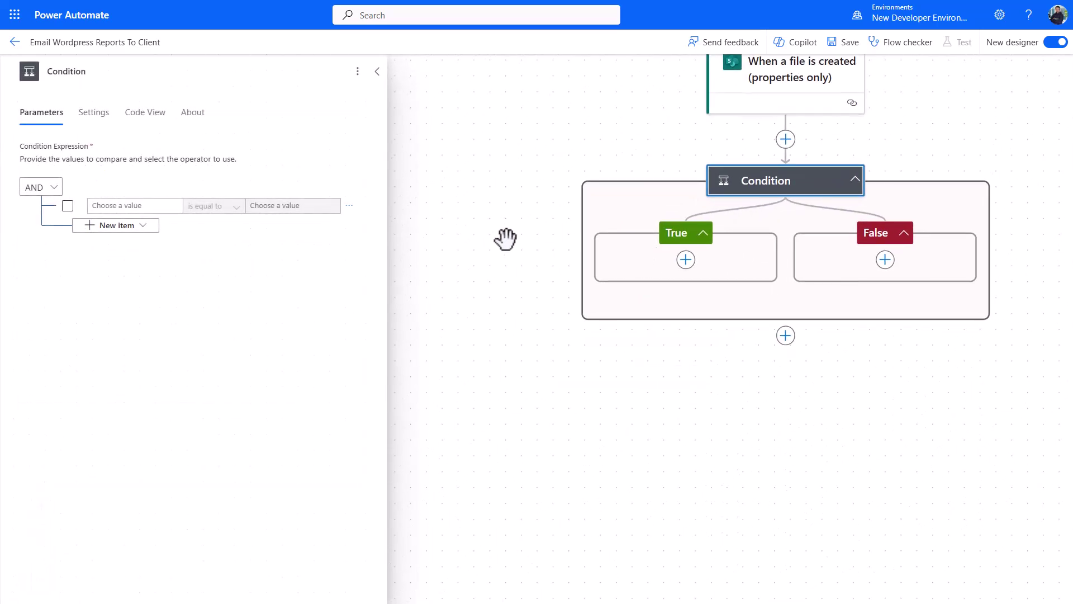
pyautogui.click(614, 242)
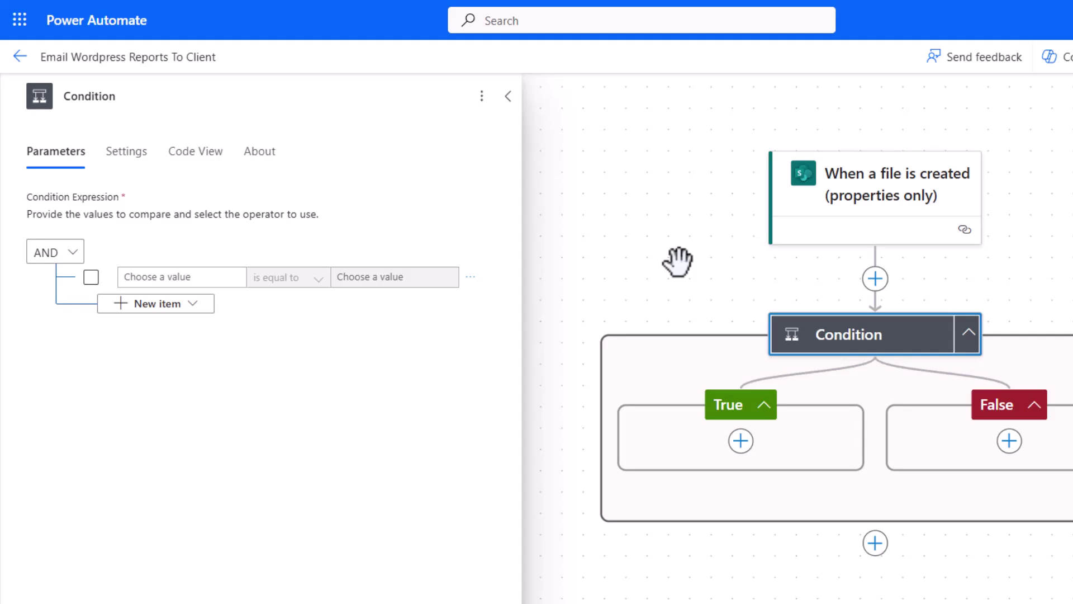
# Configure the condition to check that the trigger's IsFolder value is equal to true.
pyautogui.click(156, 276)
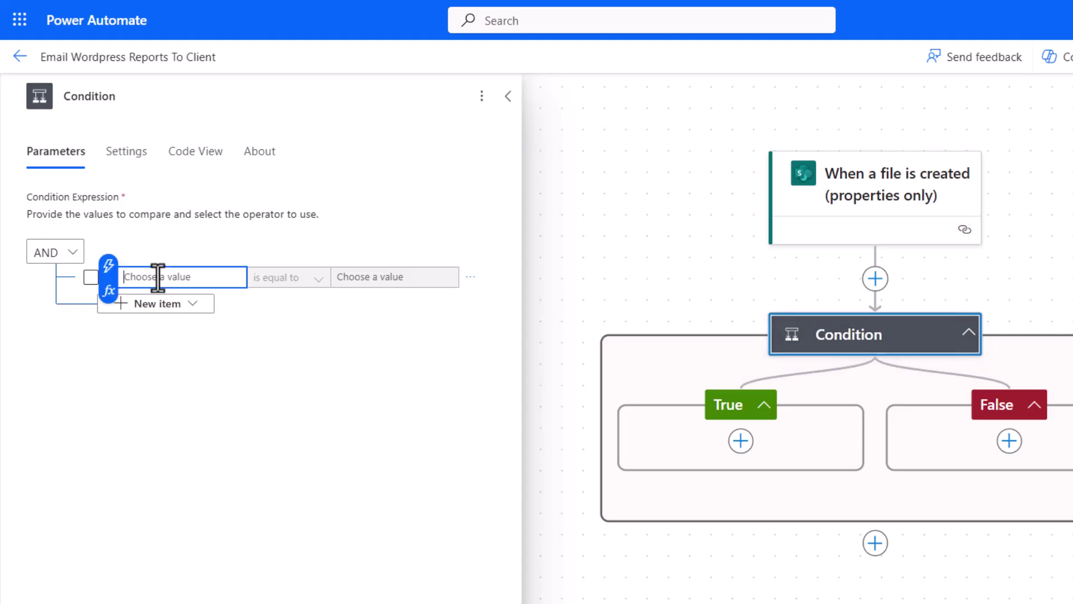
pyautogui.click(109, 267)
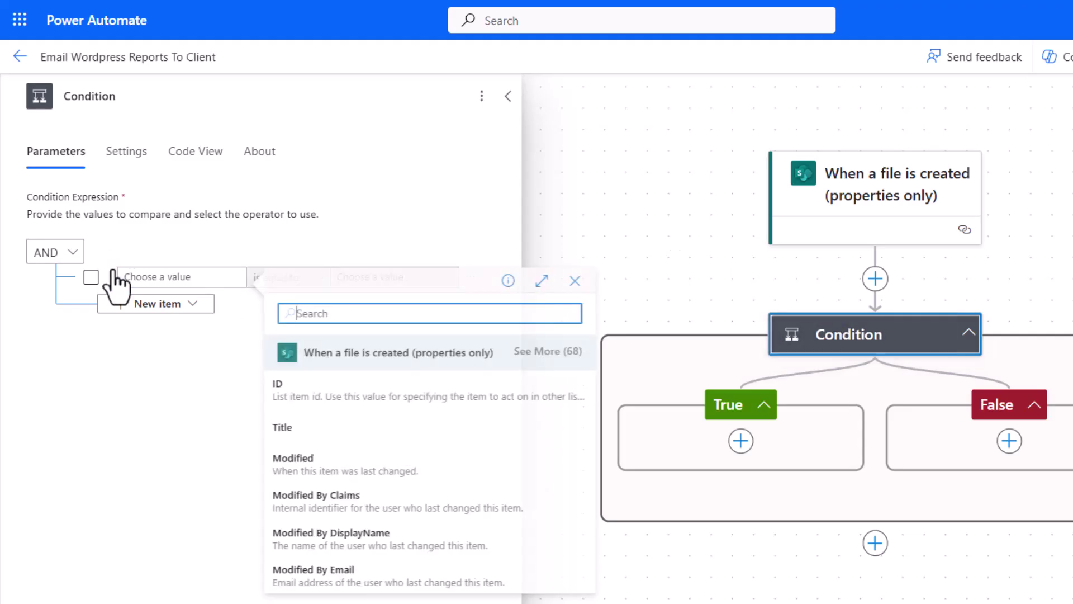
pyautogui.click(519, 355)
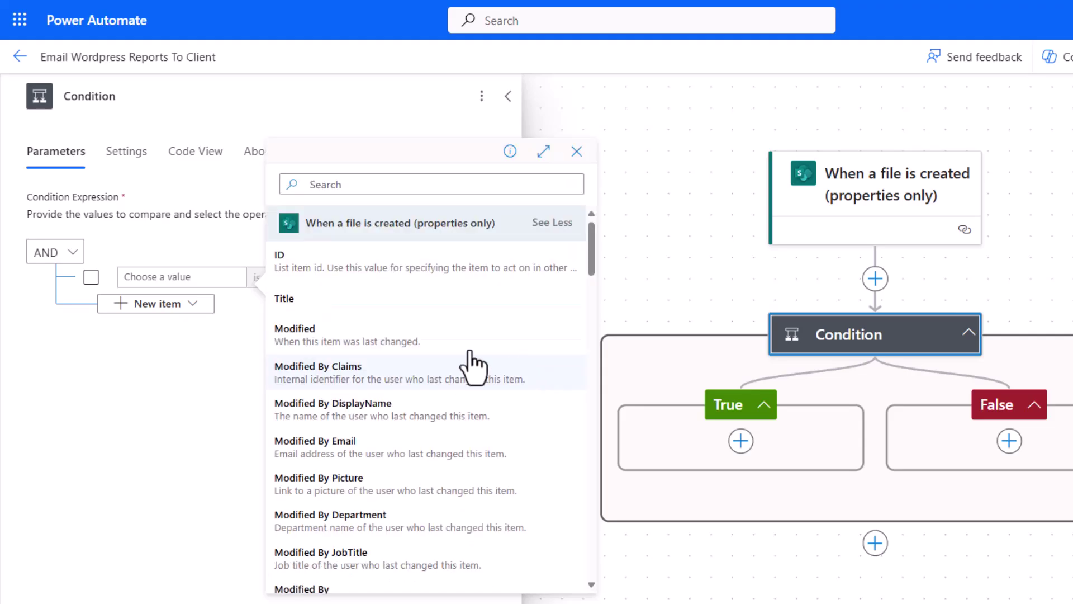
pyautogui.click(359, 186)
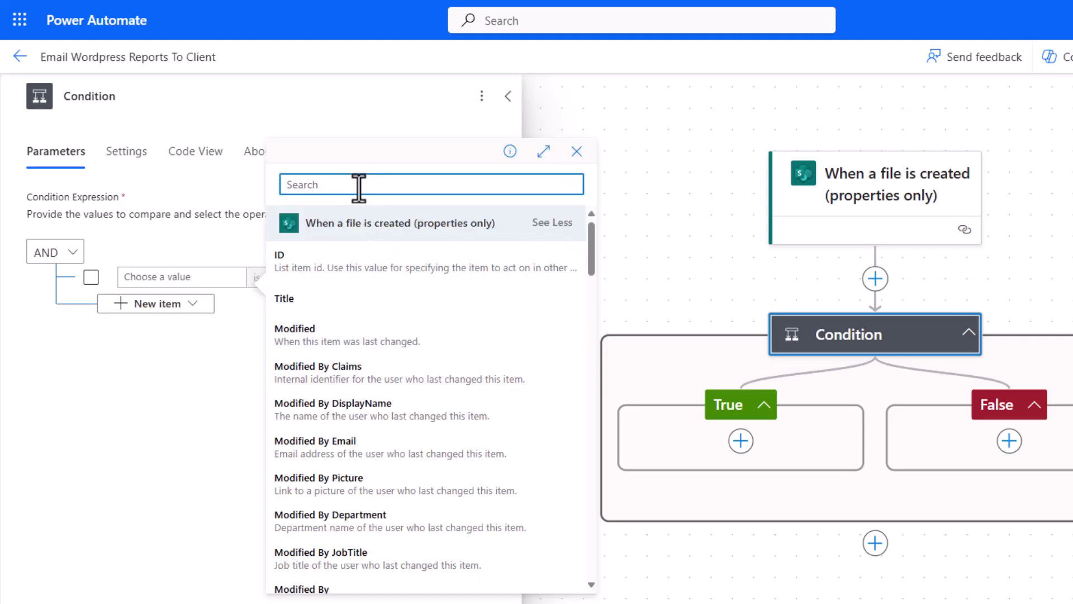
pyautogui.write('isfolder')
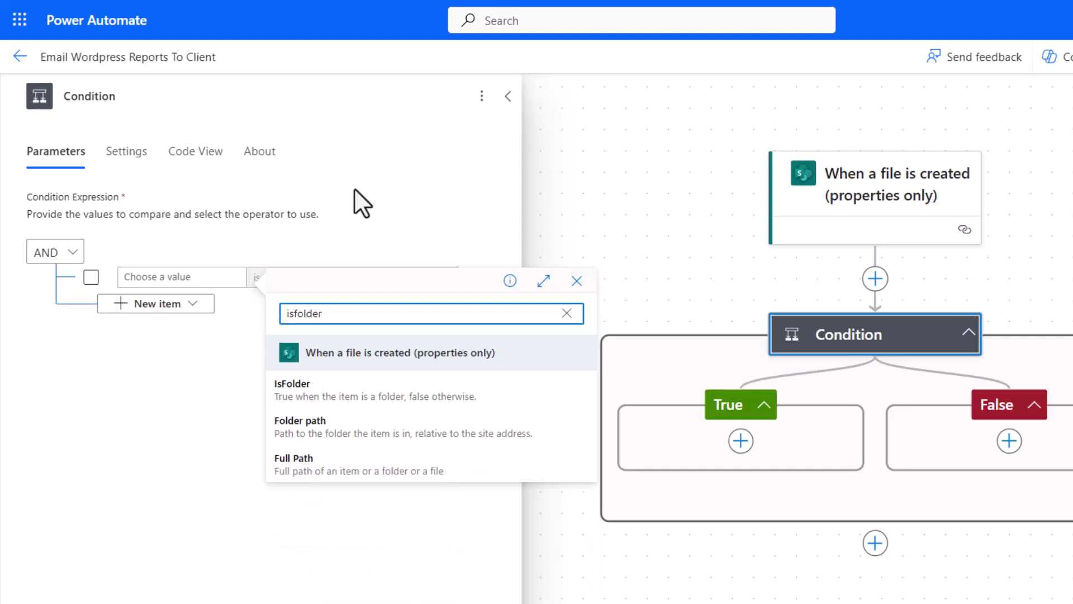
pyautogui.click(321, 398)
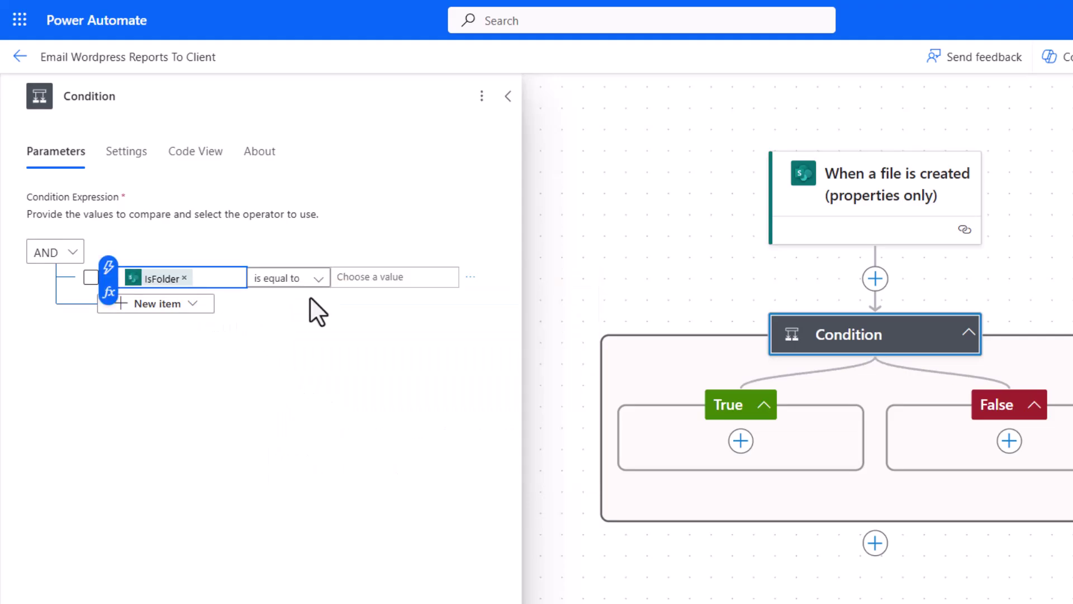
pyautogui.click(388, 278)
pyautogui.write('true')
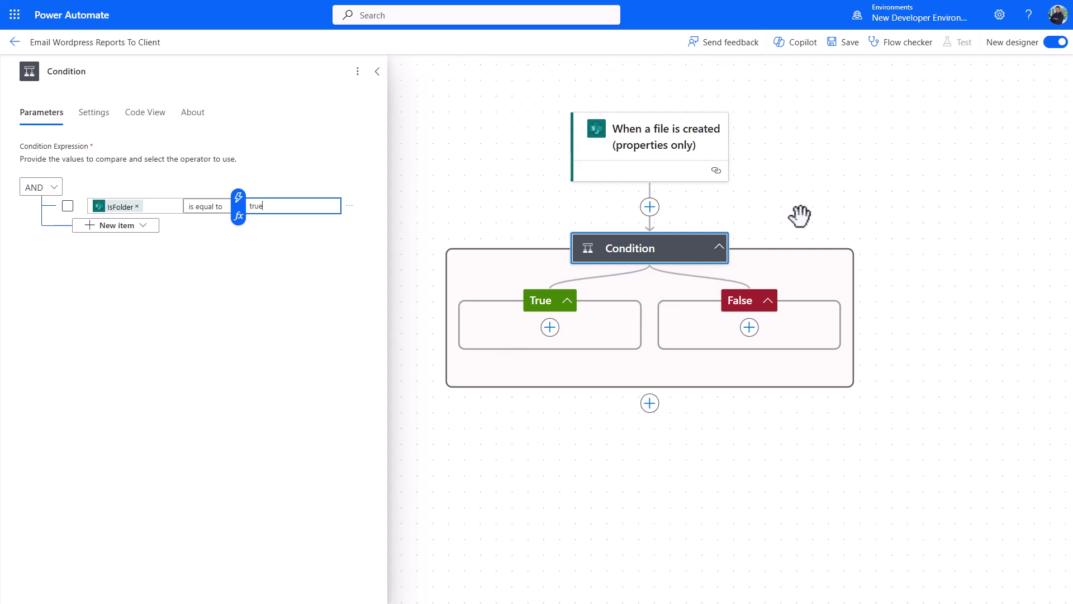
pyautogui.click(782, 224)
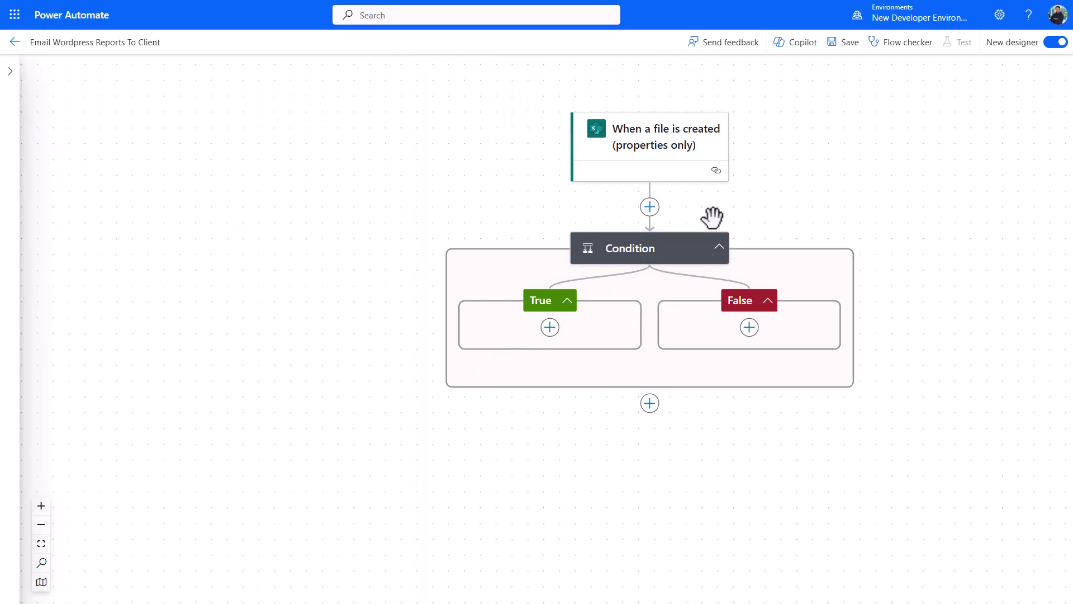
# Add an Initialize variable action between the file-created trigger and the Condition.
pyautogui.click(649, 207)
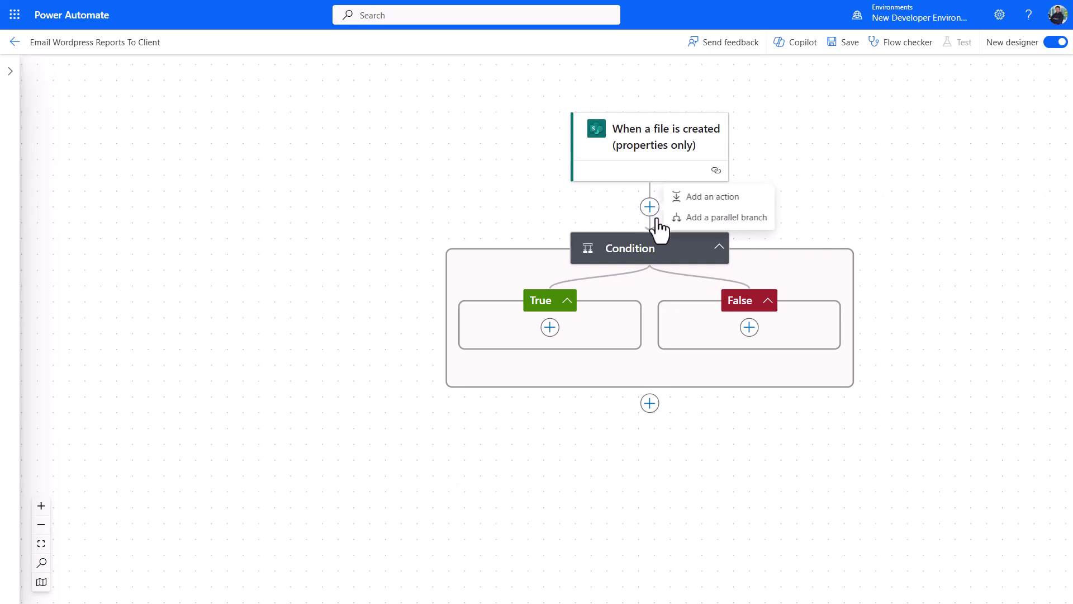
pyautogui.click(703, 196)
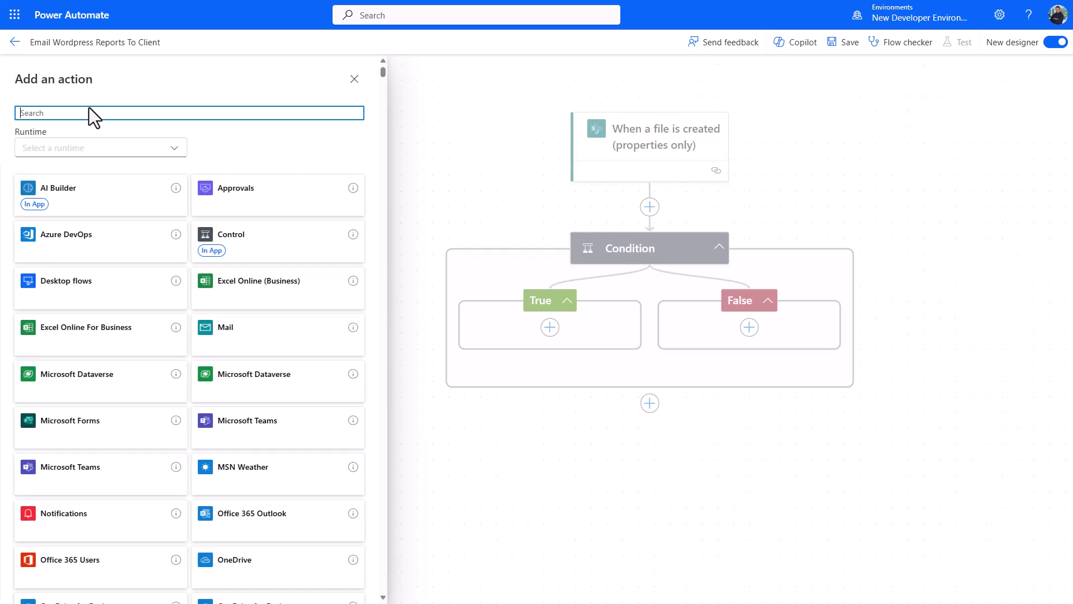
pyautogui.write('variable')
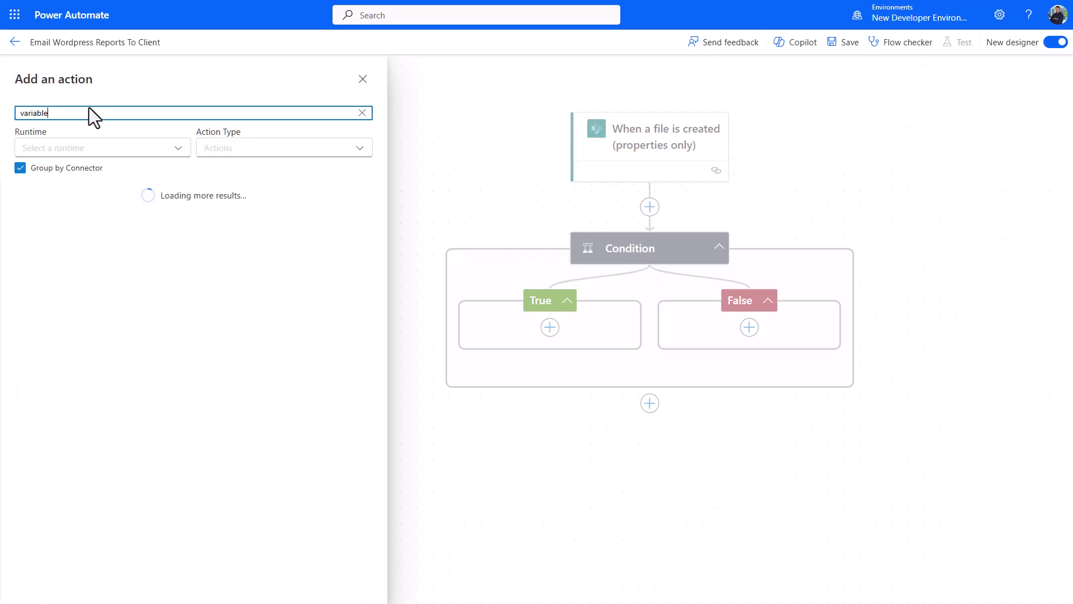
pyautogui.click(70, 299)
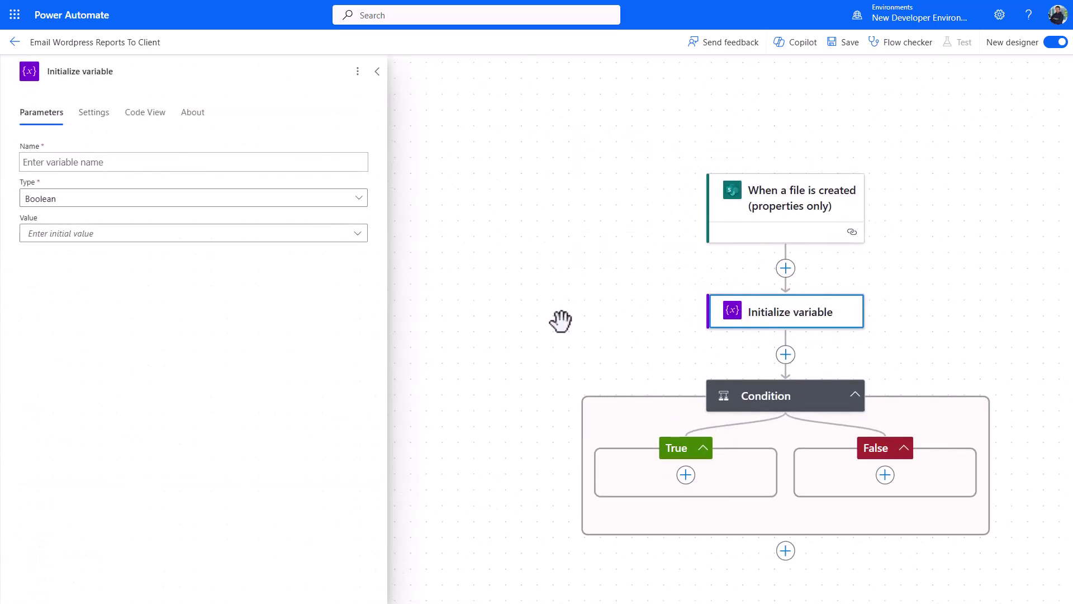
# Name the variable CollectedFiles and set its type to Array.
pyautogui.click(253, 166)
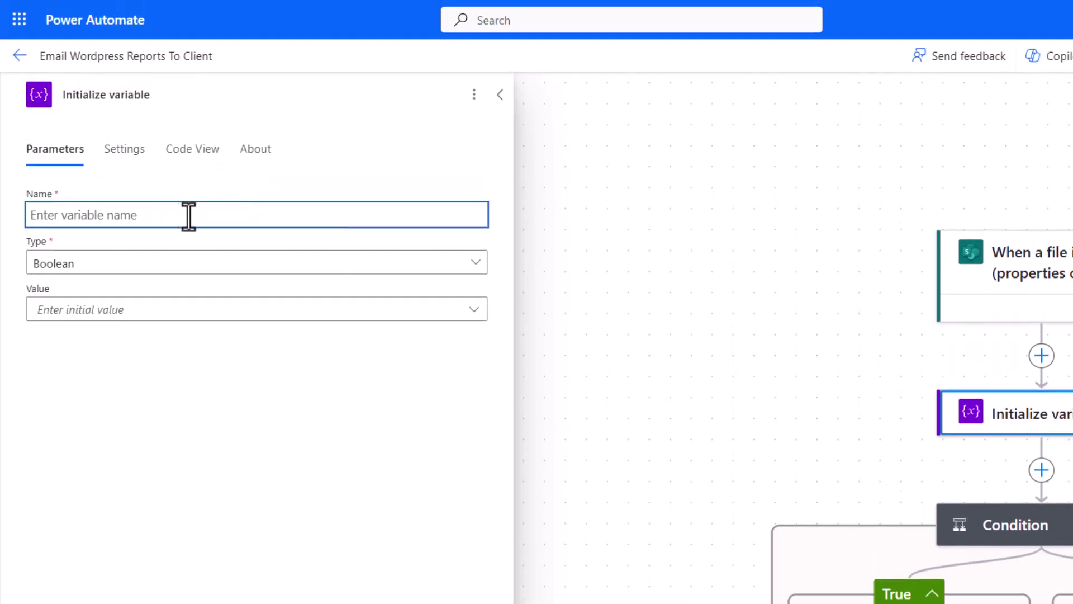
pyautogui.write('CollectedFiles')
pyautogui.click(231, 265)
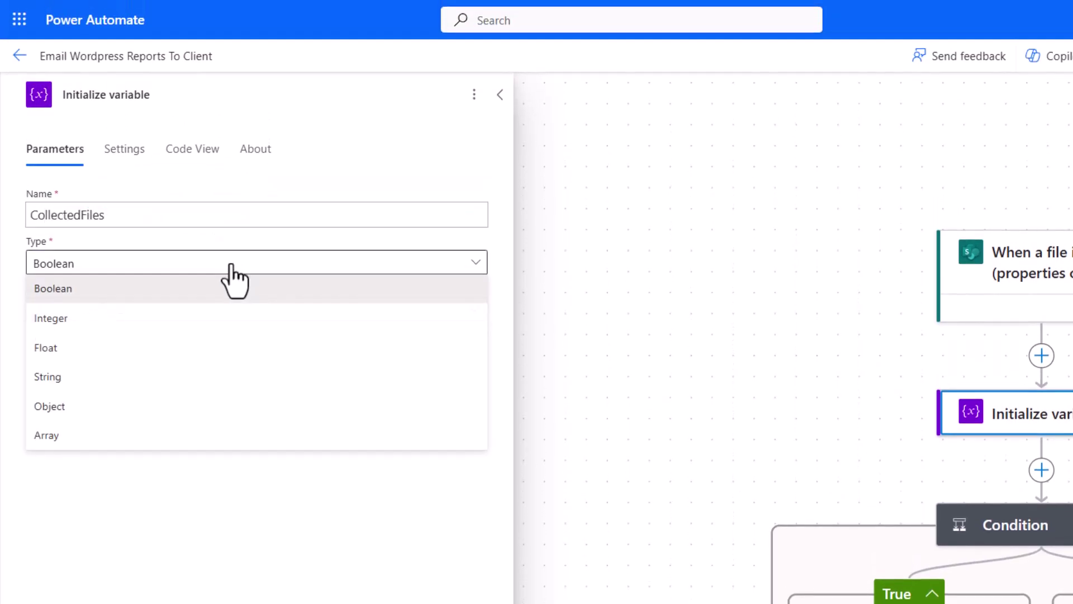
pyautogui.click(90, 436)
pyautogui.click(637, 294)
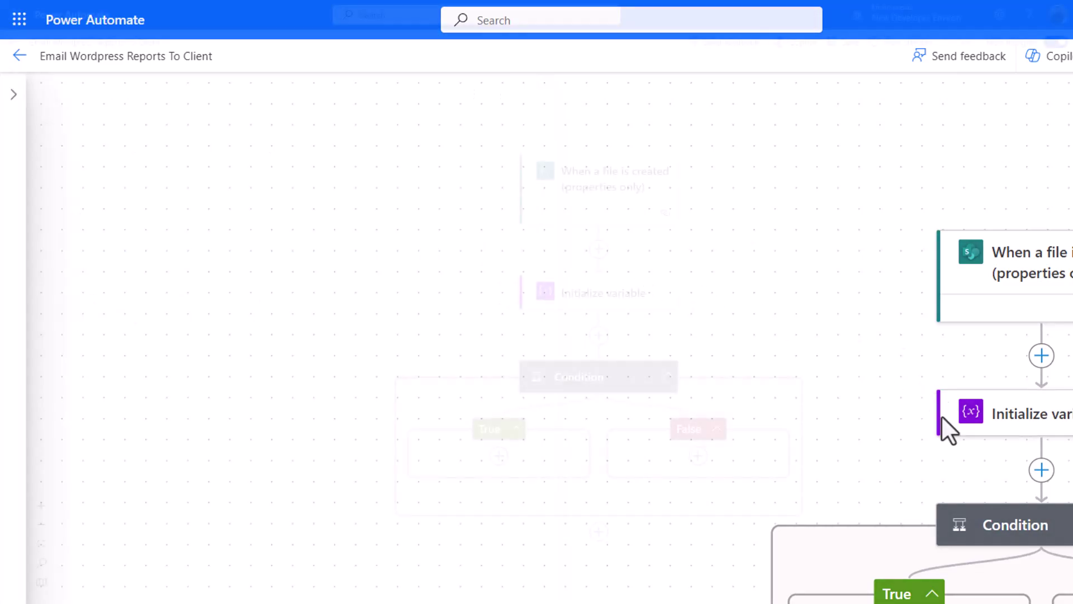
# Add a second Initialize variable action directly above the Condition and set its type to String.
pyautogui.click(599, 335)
pyautogui.click(668, 331)
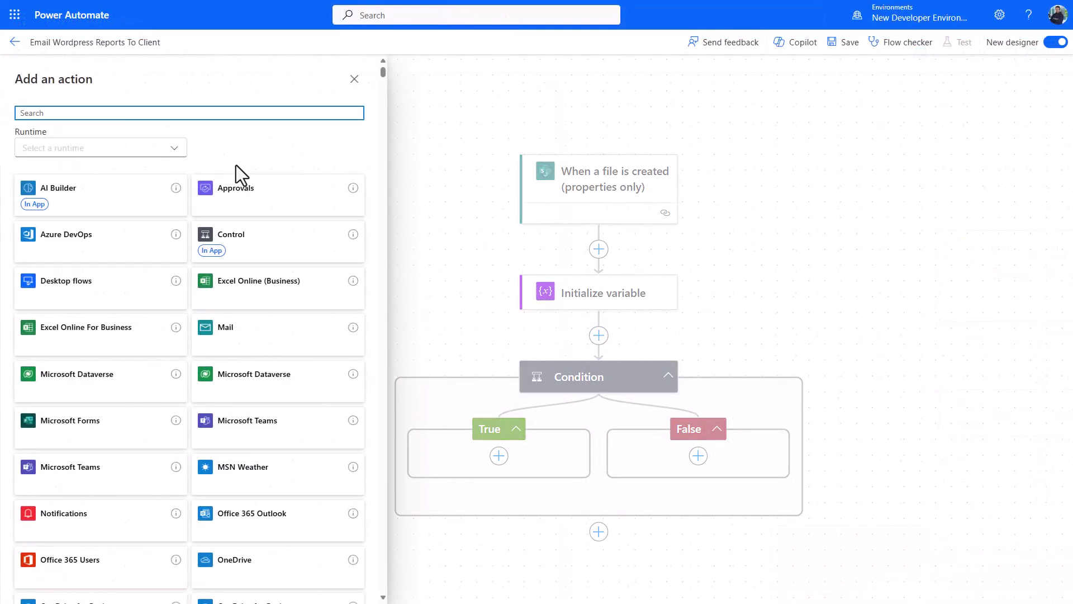
pyautogui.write('Variable')
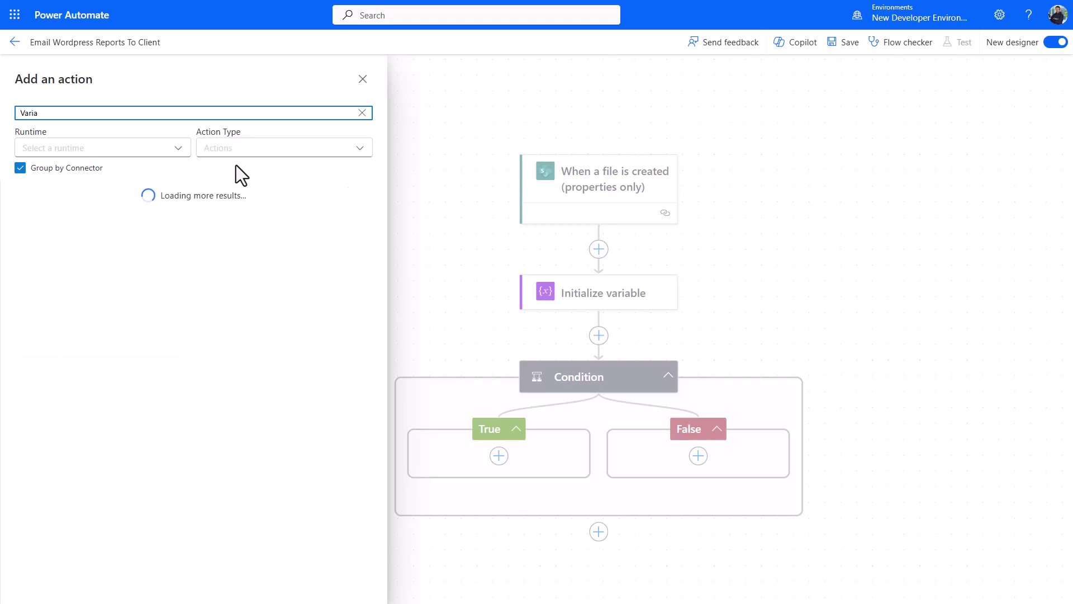
pyautogui.click(112, 302)
pyautogui.click(128, 201)
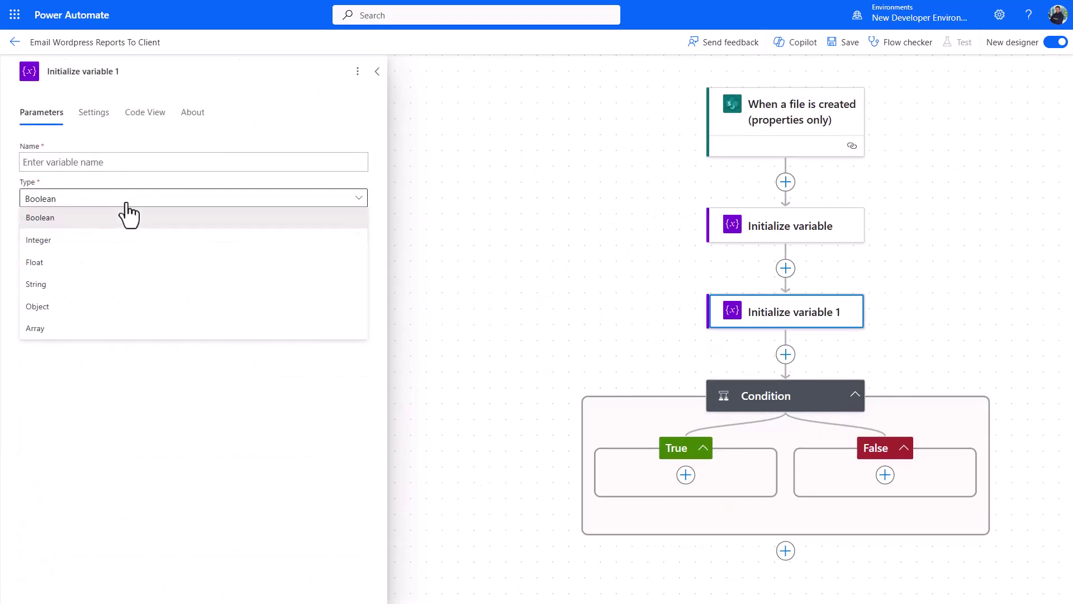
pyautogui.click(88, 286)
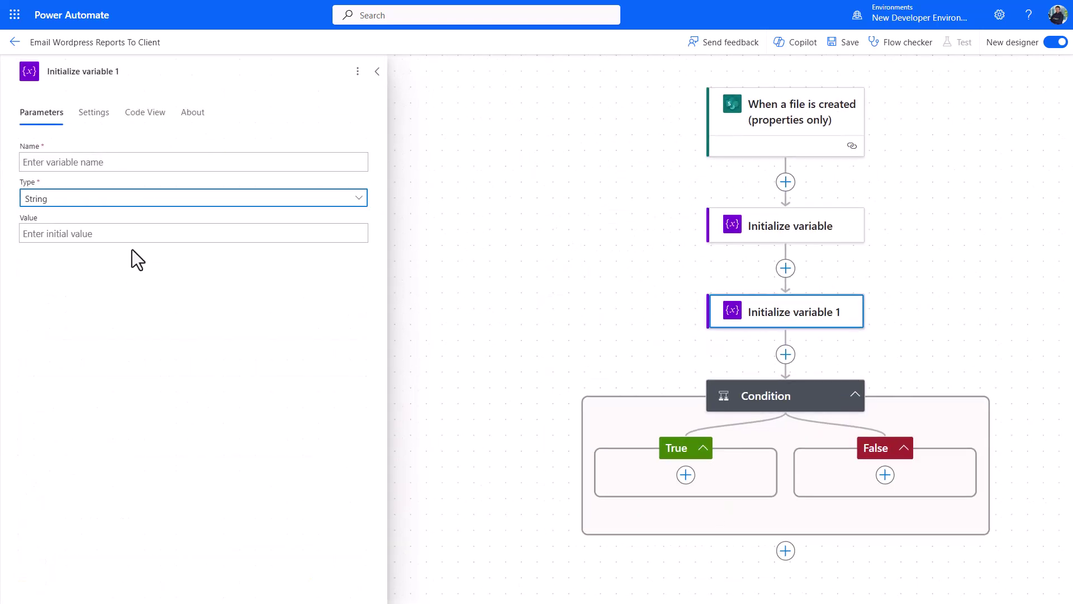
pyautogui.click(537, 246)
# Rename the second Initialize variable action as Initialise Folder Name.
pyautogui.click(724, 316)
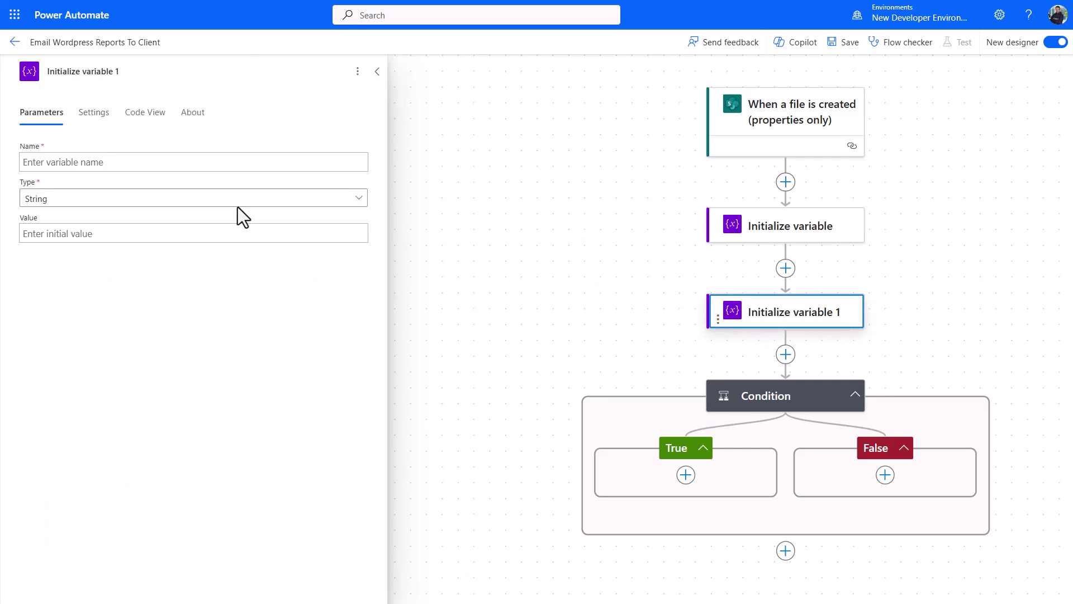
pyautogui.tripleClick(163, 69)
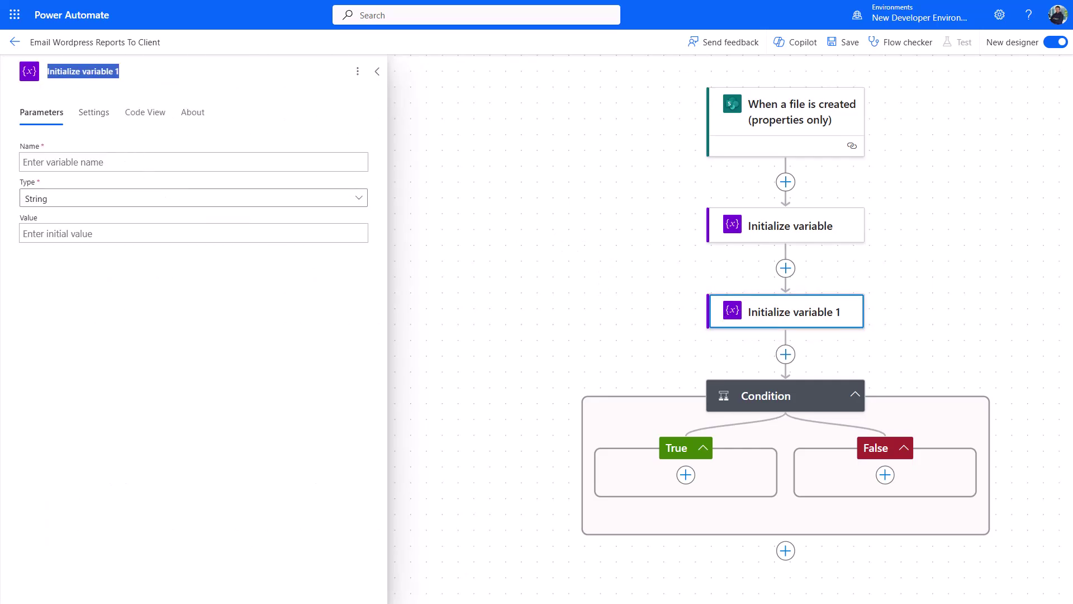
pyautogui.write('Initialise Folder Name')
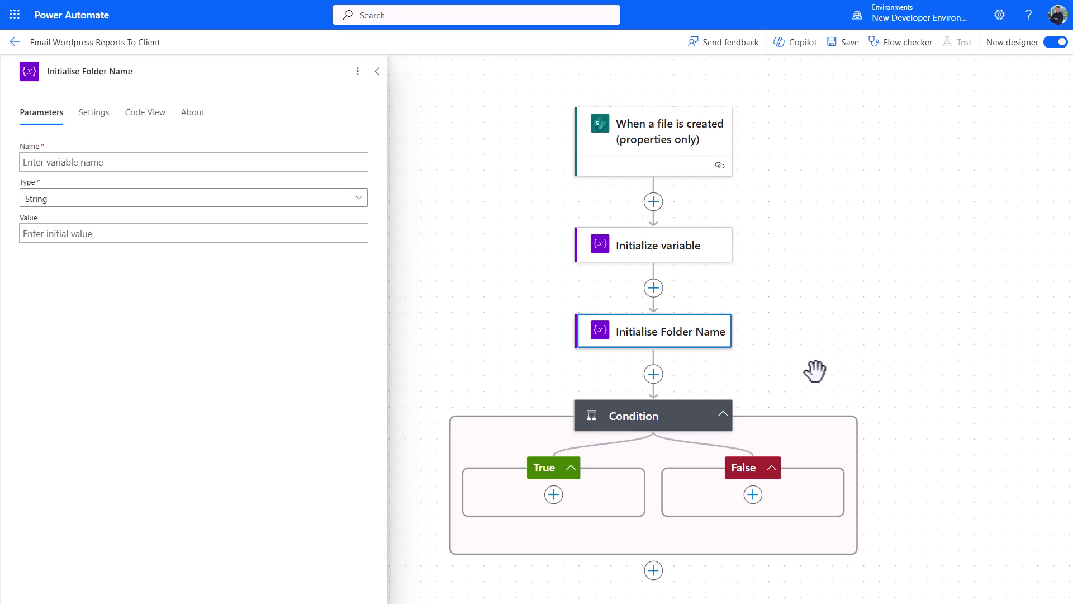
# Start adding an action inside the Condition's True branch.
pyautogui.moveTo(810, 371); pyautogui.dragTo(820, 258)
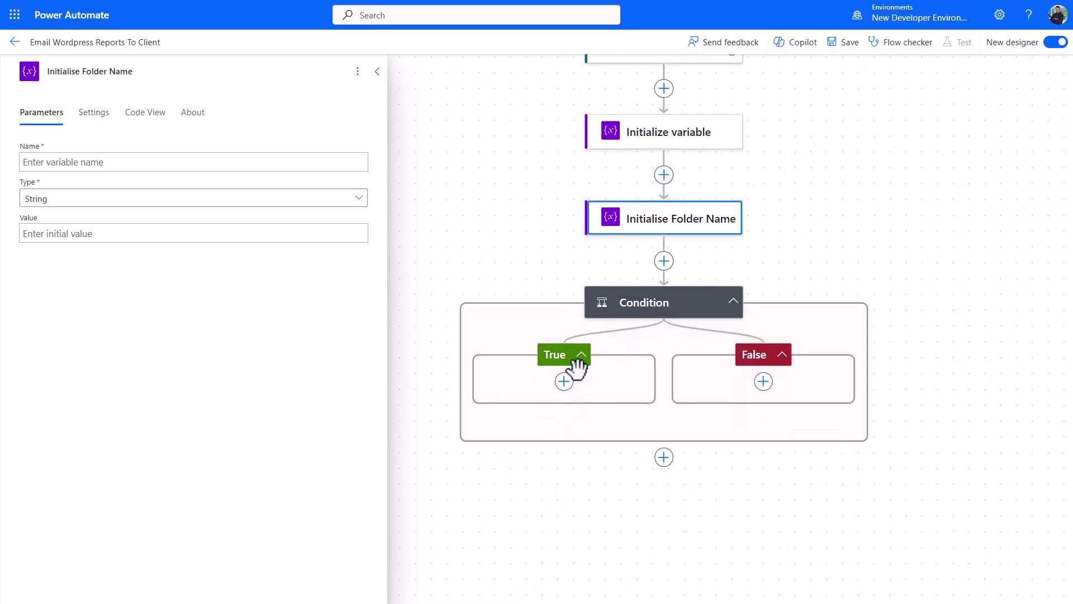
pyautogui.click(564, 382)
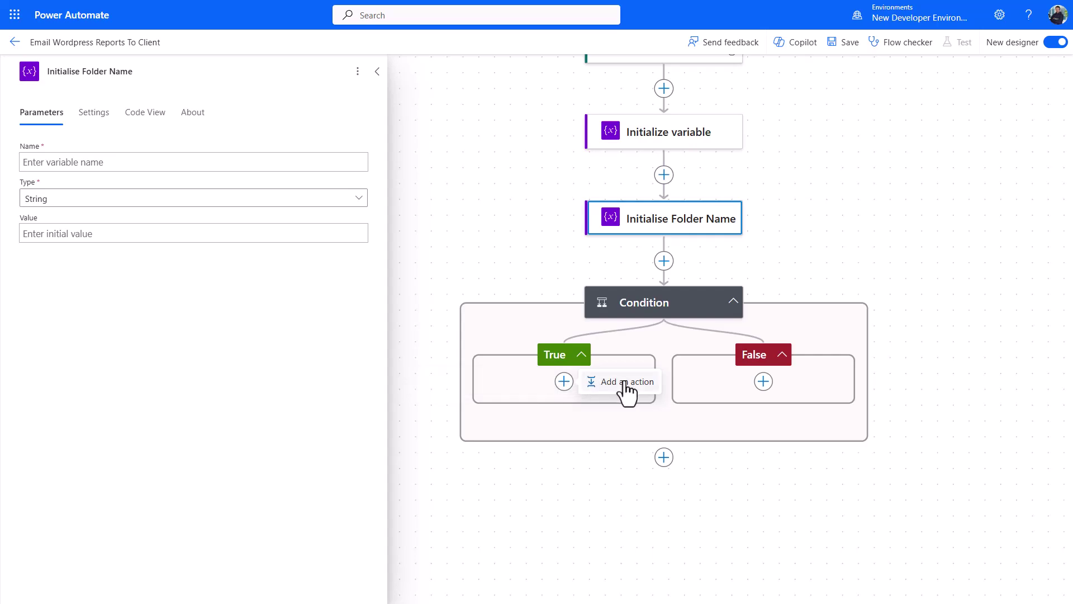
# Switch to the Ideal Boilers Files Emailer flow and examine the Set Name Of The New Folder action's variable choices and operation details.
pyautogui.moveTo(856, 185); pyautogui.dragTo(831, 296)
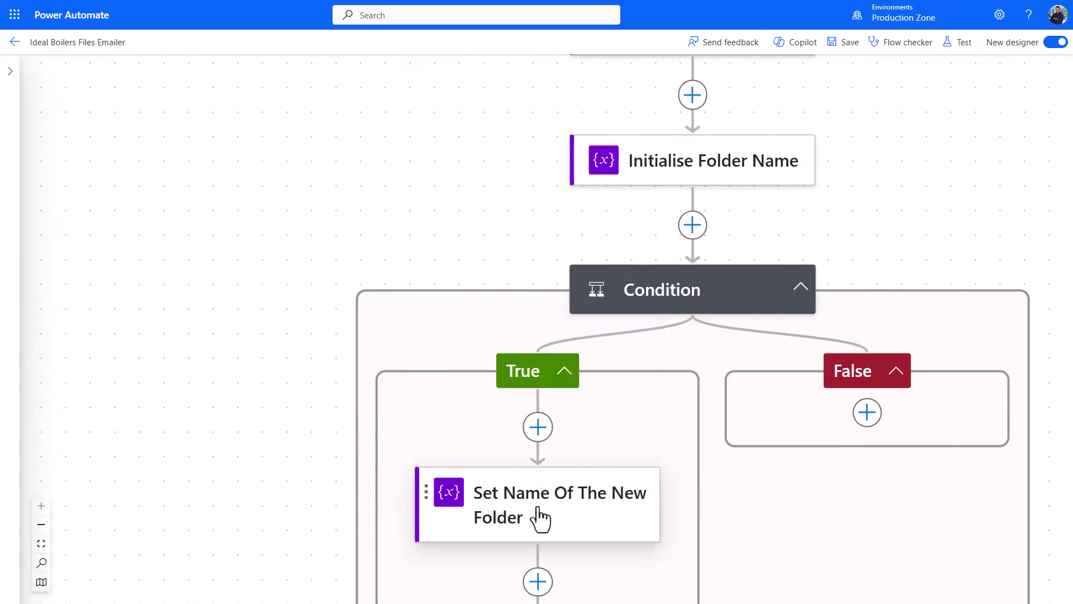
pyautogui.click(540, 519)
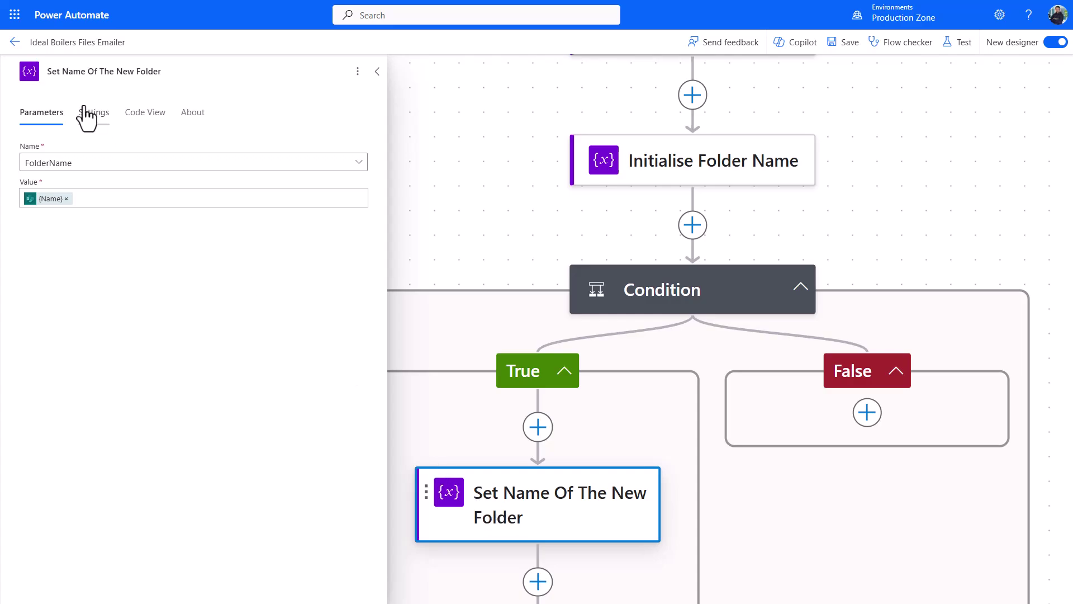
pyautogui.click(108, 164)
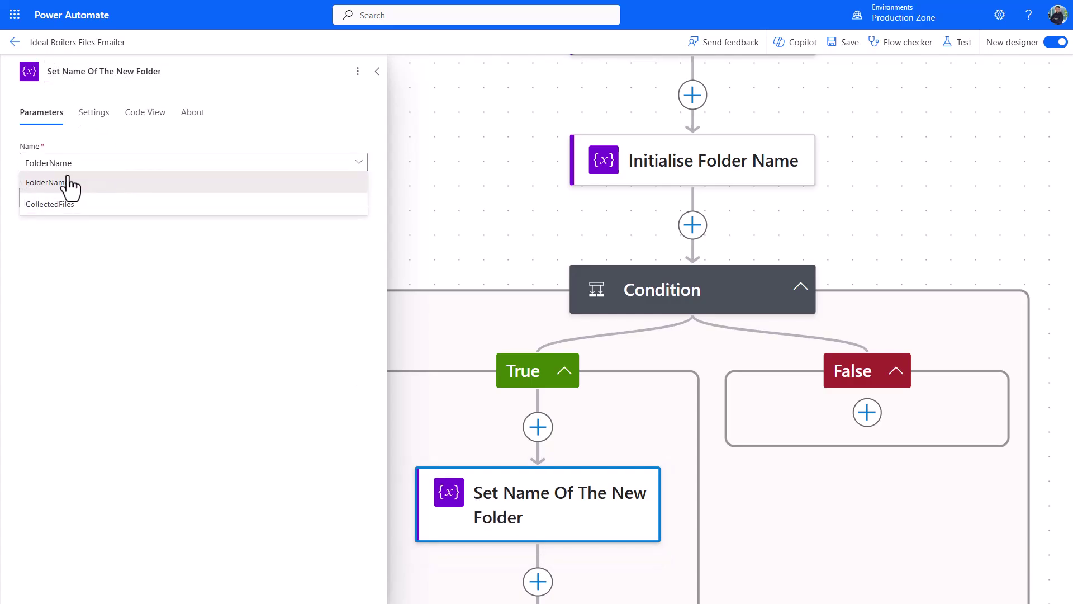
pyautogui.click(192, 112)
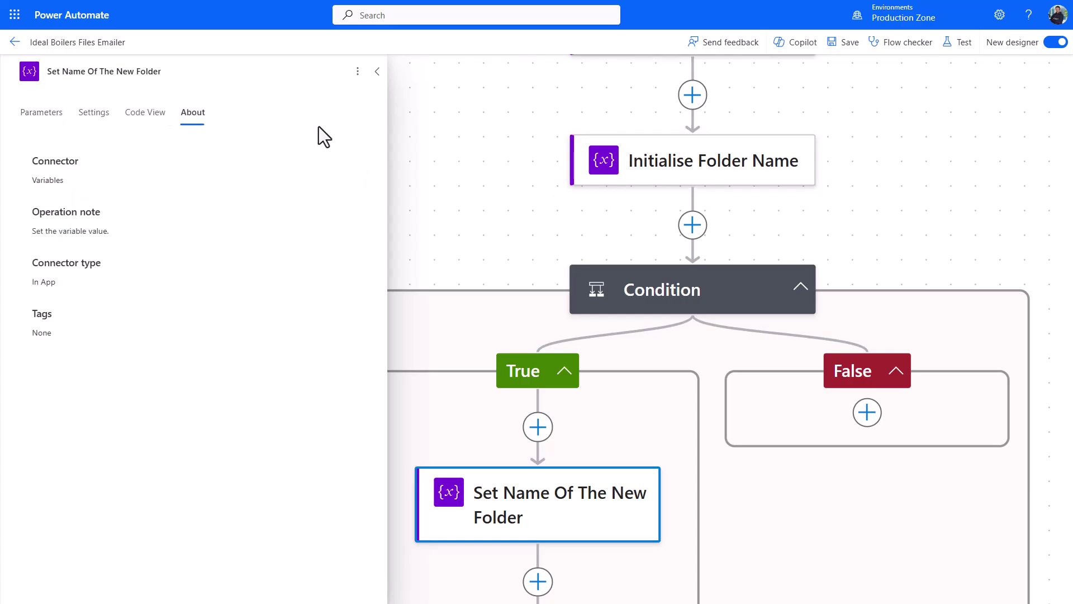
pyautogui.click(41, 116)
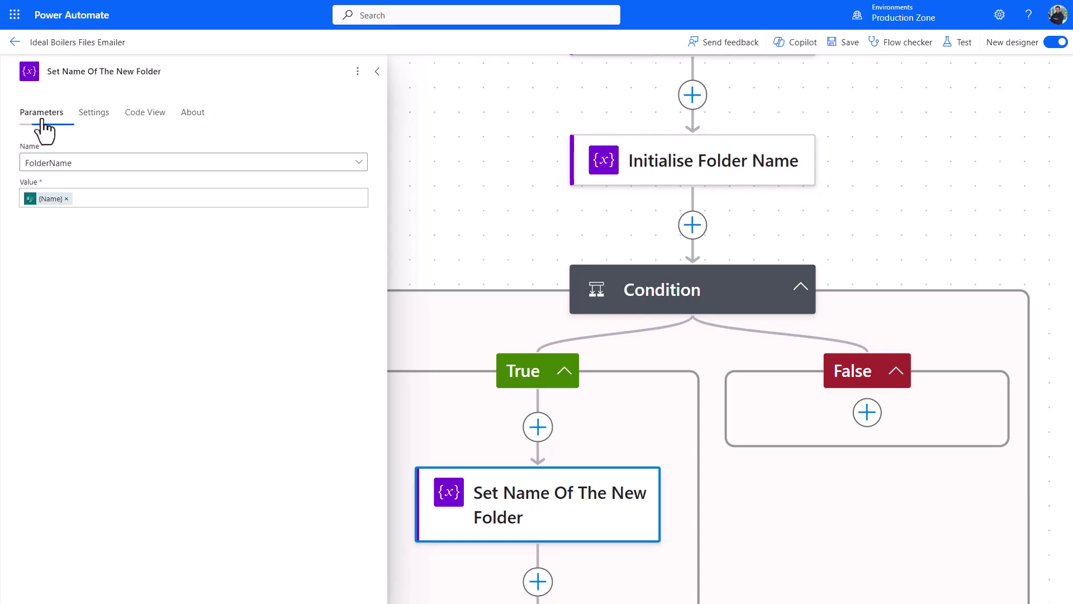
# Replace the FolderName value in Set Name Of The New Folder with the Name property from the file-created trigger.
pyautogui.click(66, 198)
pyautogui.click(368, 188)
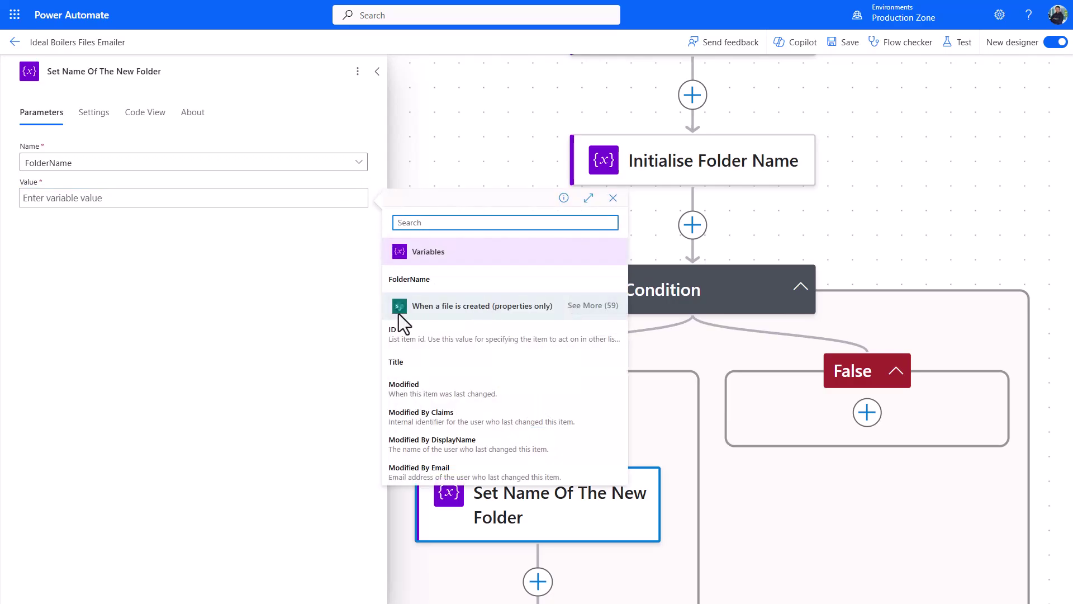
pyautogui.click(583, 307)
pyautogui.click(486, 183)
pyautogui.write('name')
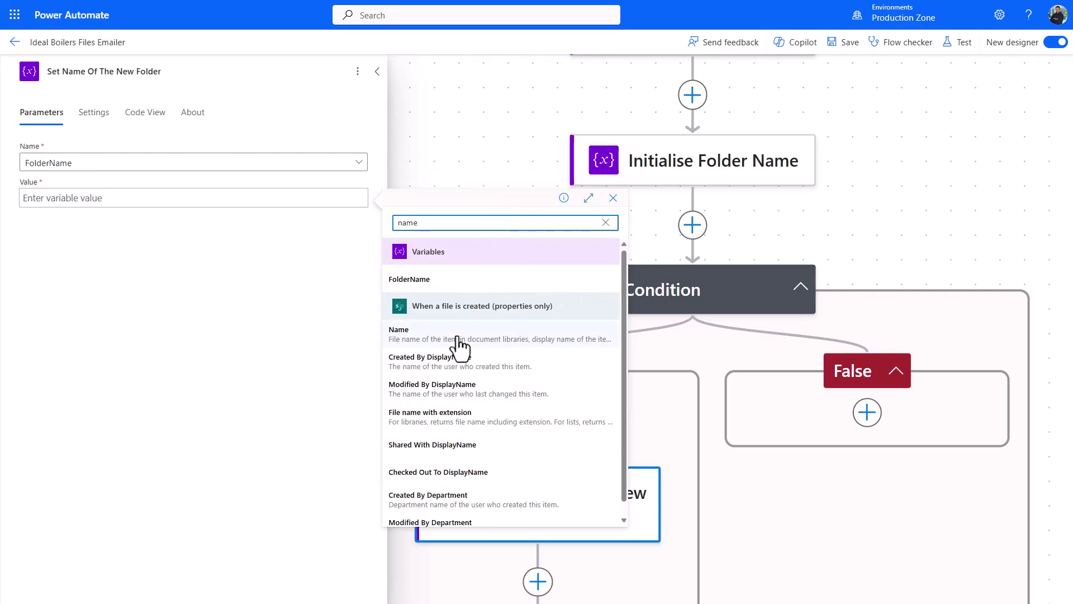
pyautogui.click(407, 333)
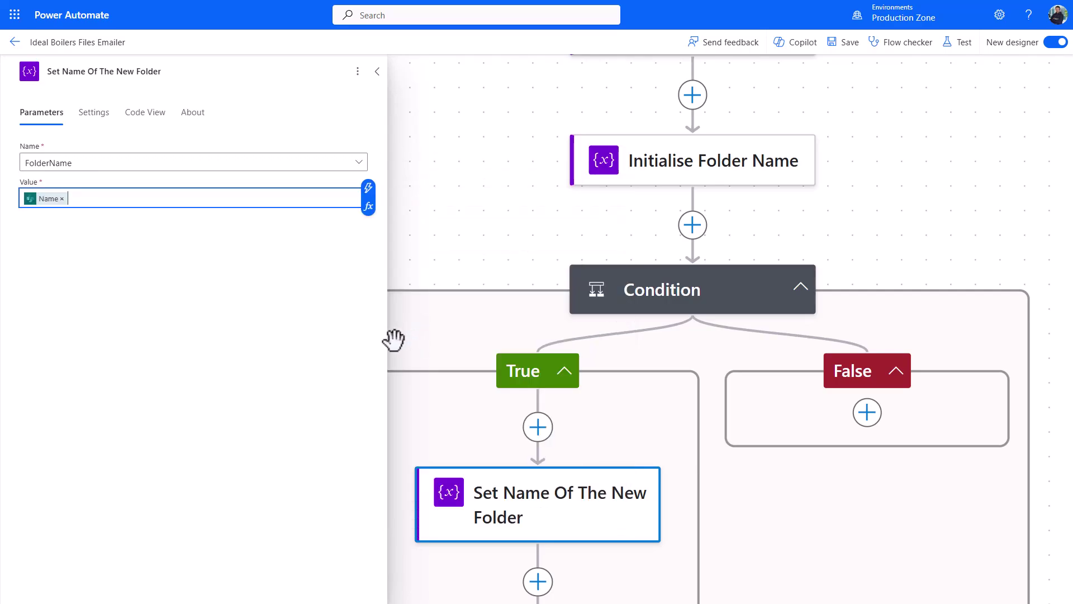
pyautogui.click(458, 253)
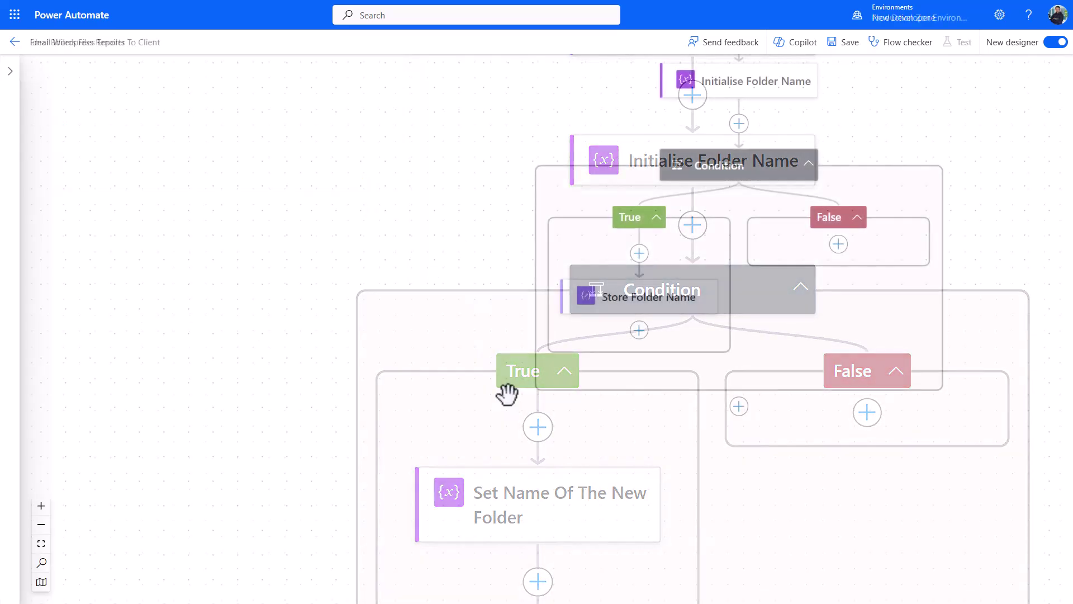
# In the Email Wordpress Reports To Client flow, search for "Get file" actions below Store Folder Name and review the full SharePoint action list.
pyautogui.moveTo(491, 434); pyautogui.dragTo(383, 431)
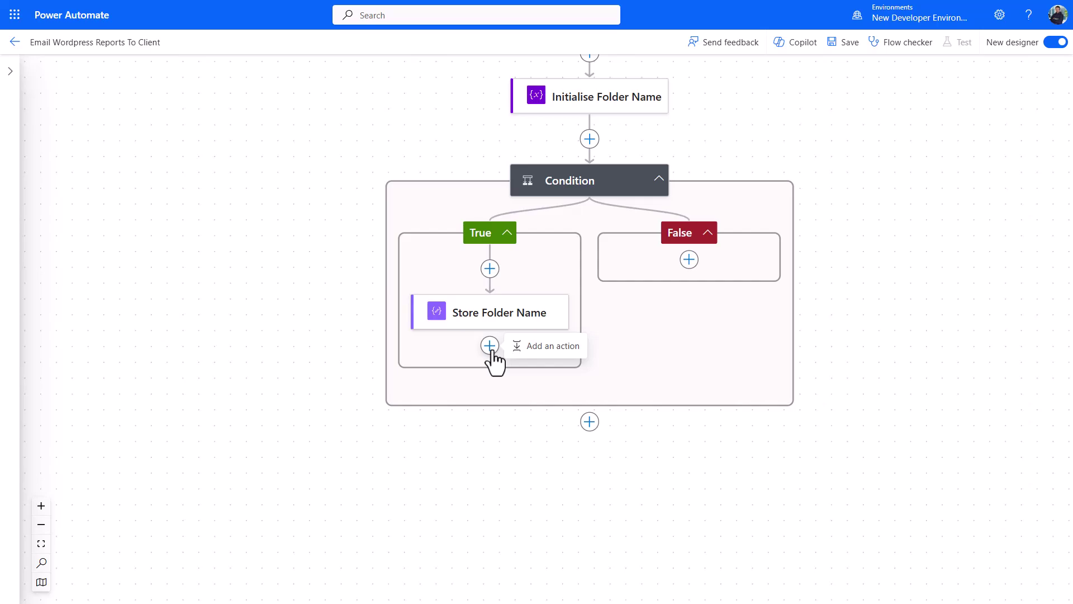
pyautogui.click(548, 346)
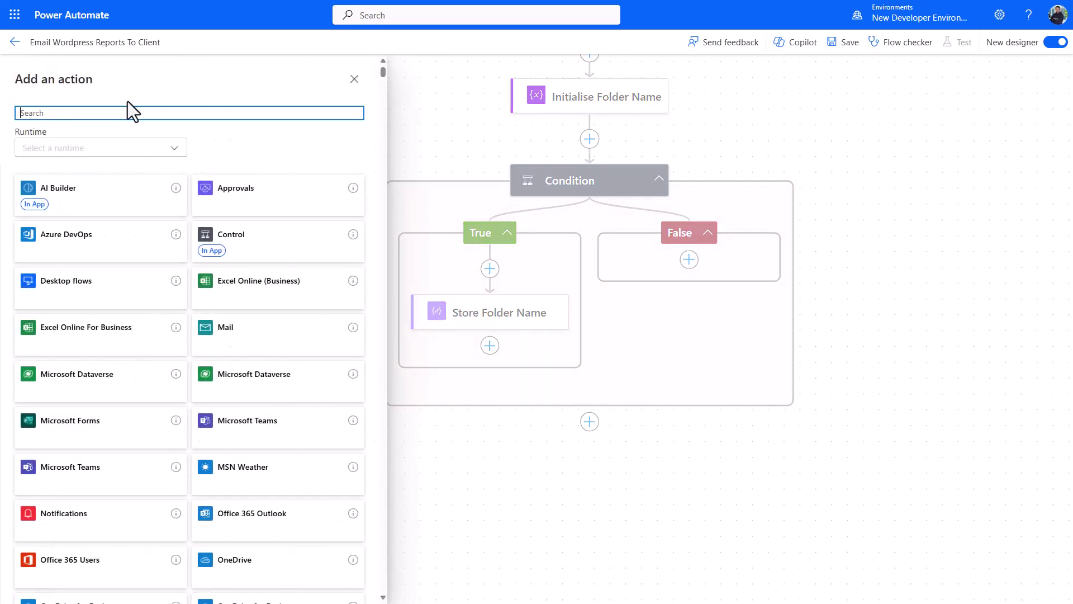
pyautogui.write('Get')
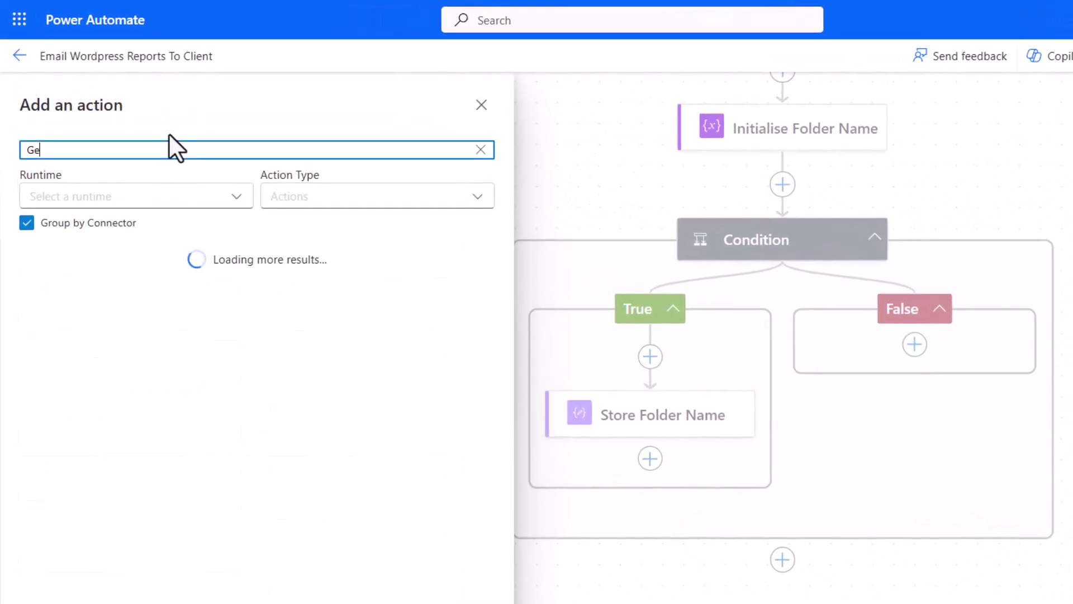
pyautogui.write(' file')
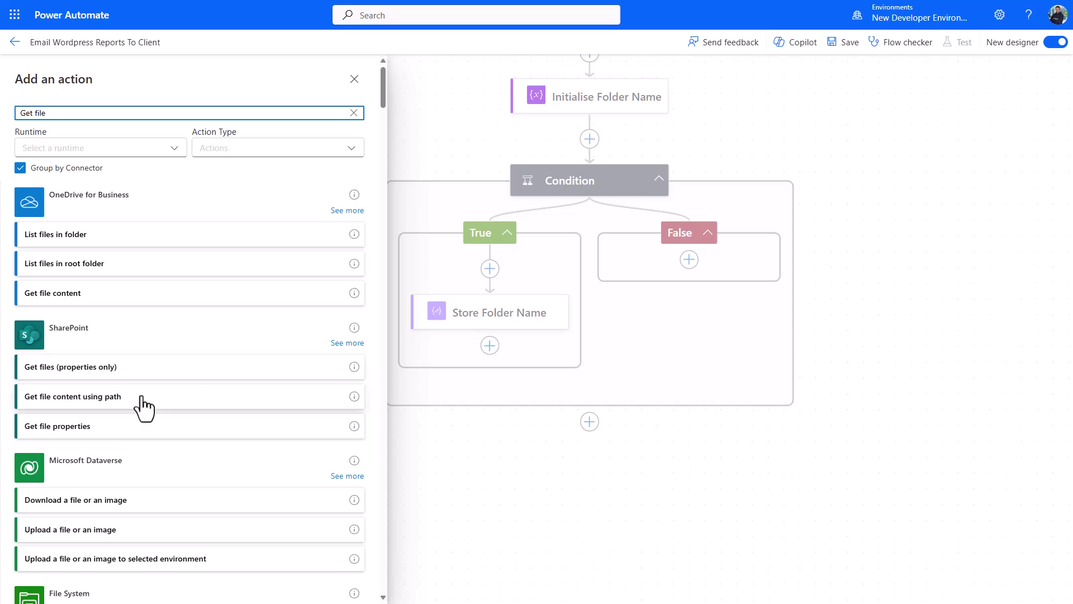
pyautogui.click(335, 343)
pyautogui.scroll(-5, 235, 369)
pyautogui.scroll(-1, 199, 412)
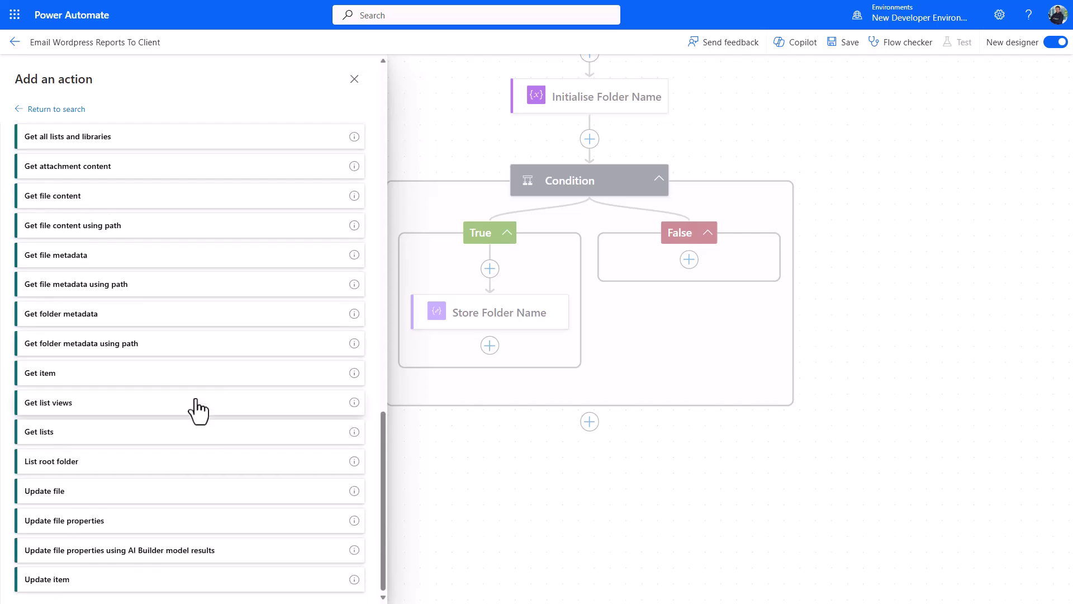
pyautogui.click(492, 474)
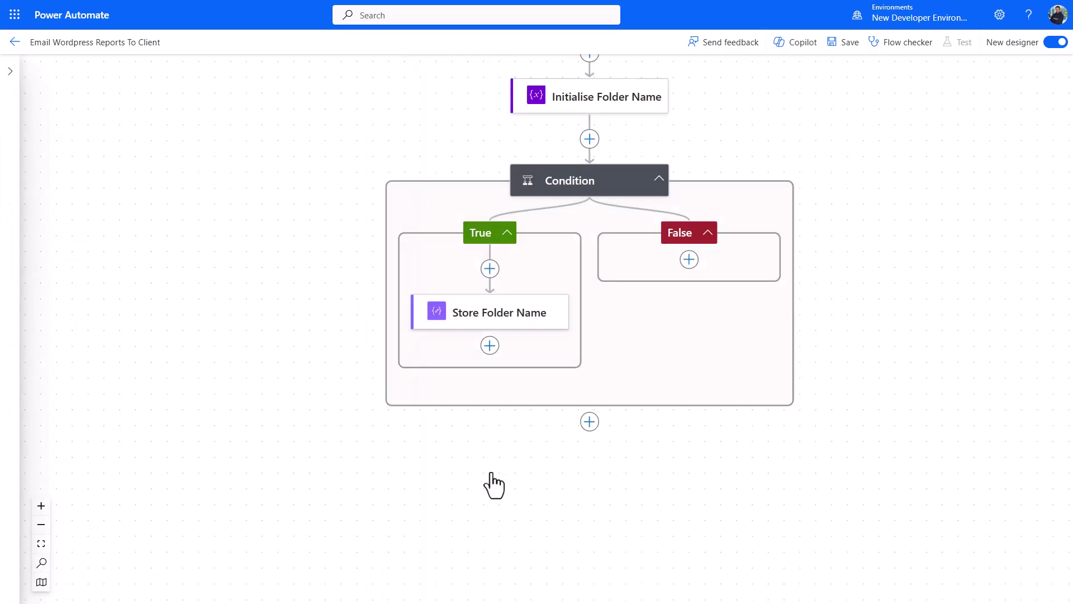
# Add a Send an HTTP request to SharePoint action after Store Folder Name, using the Collab365 site and the GET method.
pyautogui.click(490, 344)
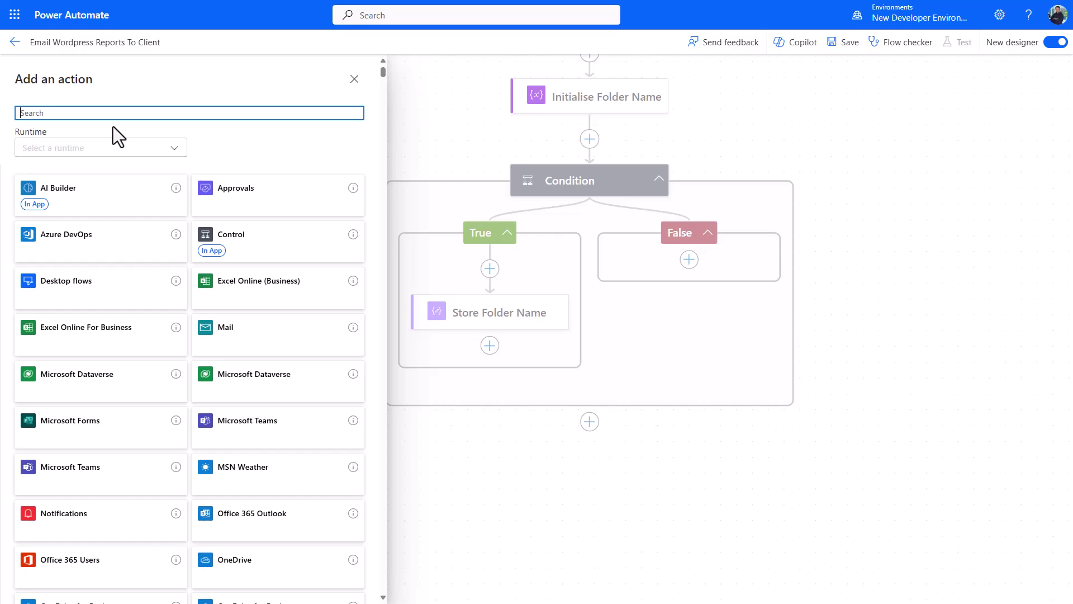
pyautogui.write('Sent')
pyautogui.press('BackSpace')
pyautogui.write('d an HTTp request')
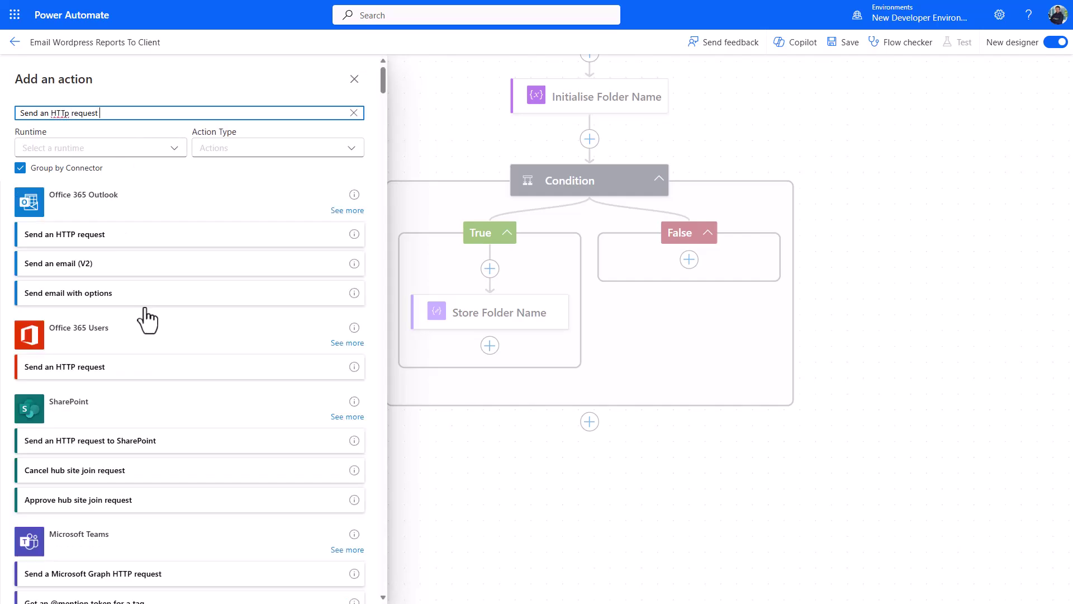
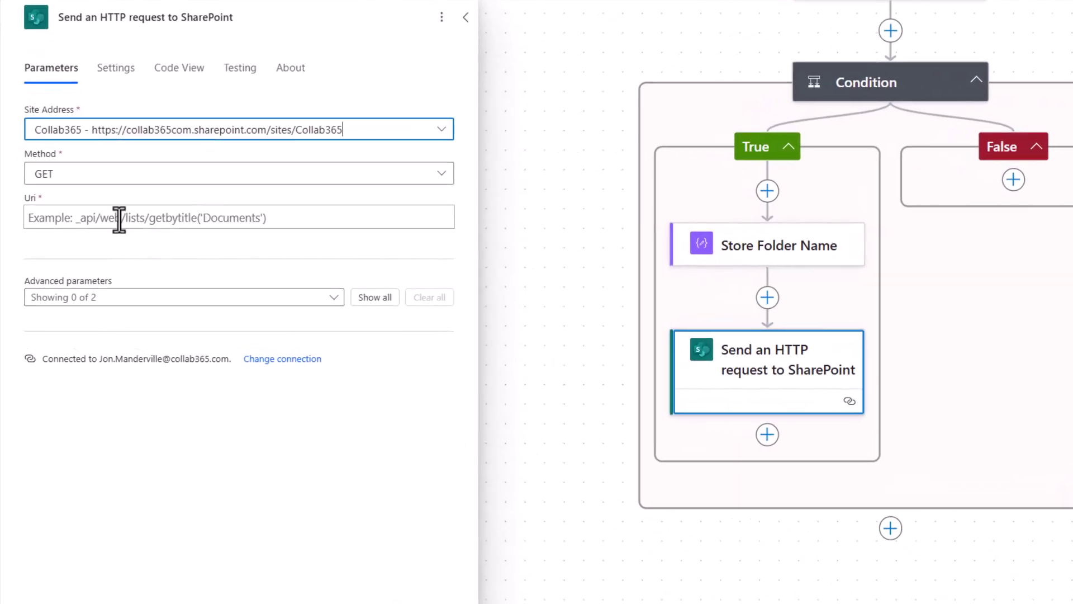
# Set the request's Uri to _api/web/GetFolderByServerRelativeUrl('…')/Files, with the triggerOutputs() and variables('FolderName') expressions separated by a slash inside the quotes.
pyautogui.click(151, 221)
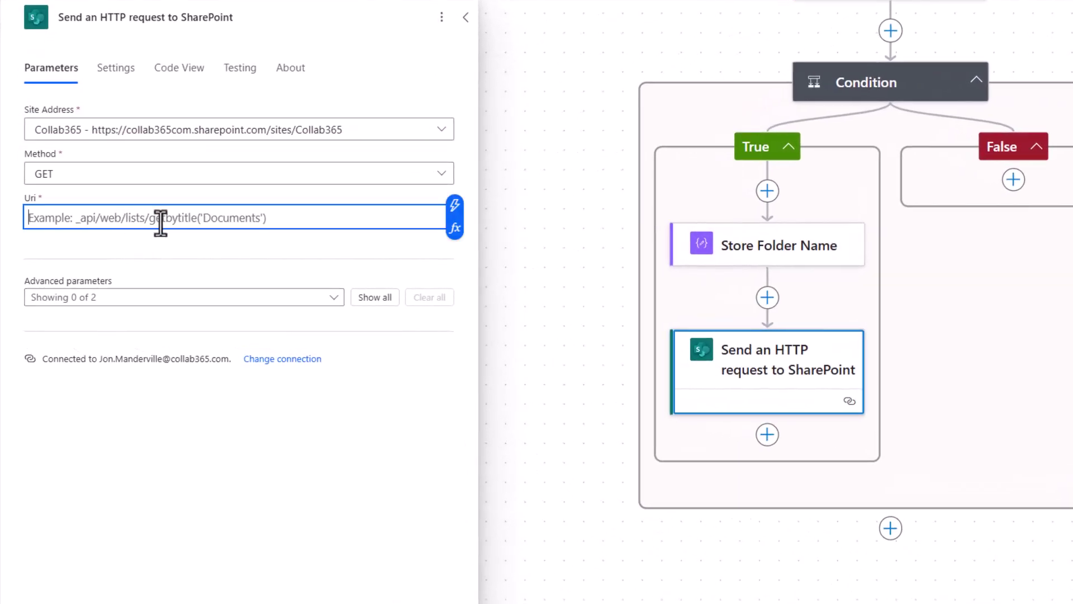
pyautogui.hotkey('ctrl', 'v')
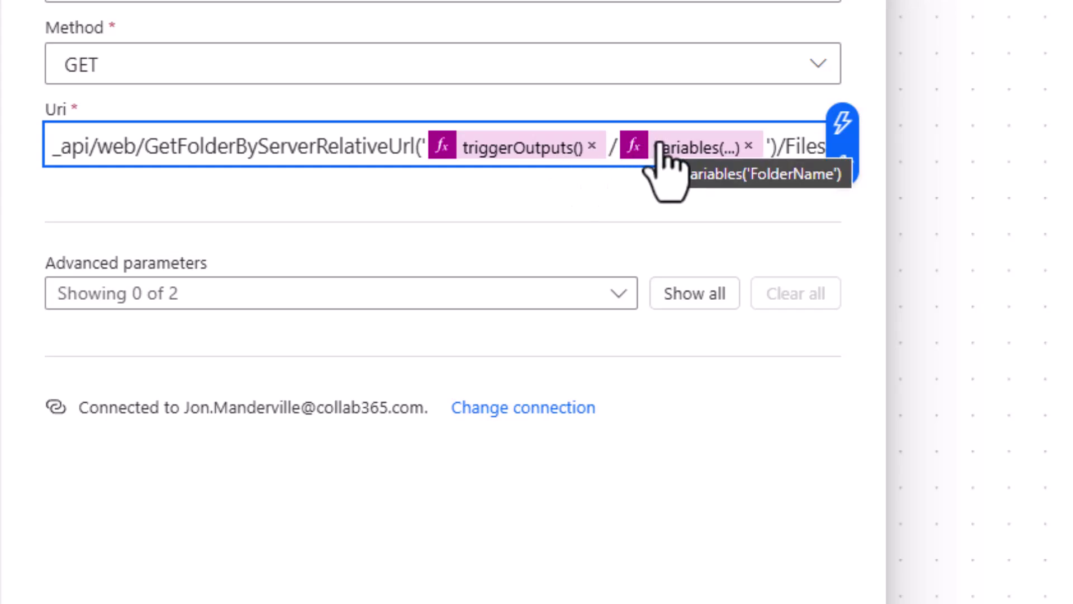
pyautogui.moveTo(782, 147); pyautogui.dragTo(826, 147)
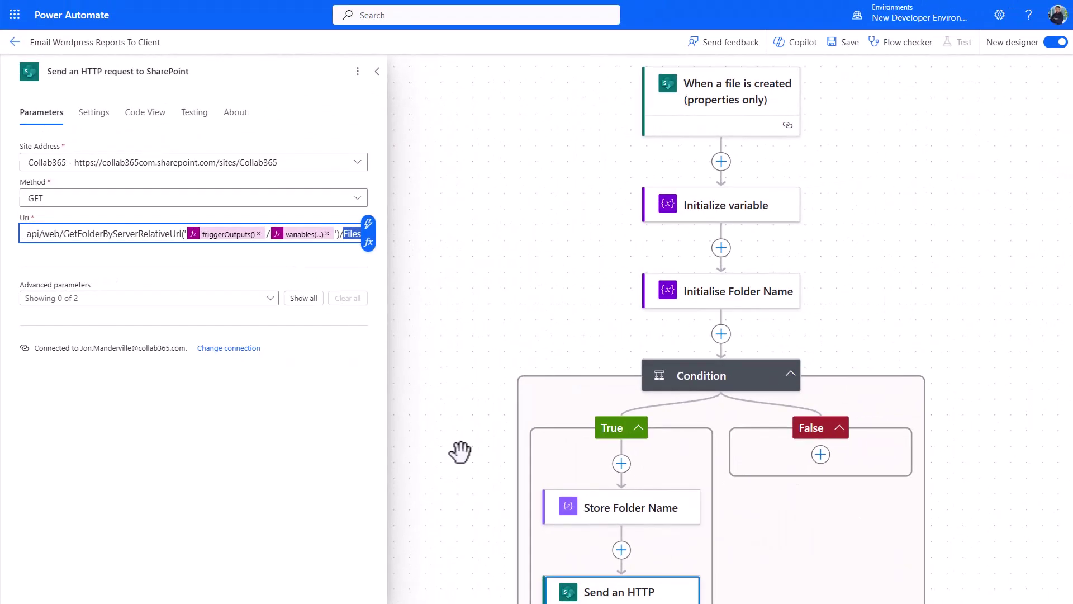
pyautogui.moveTo(455, 451); pyautogui.dragTo(446, 378)
pyautogui.scroll(-2, 450, 372)
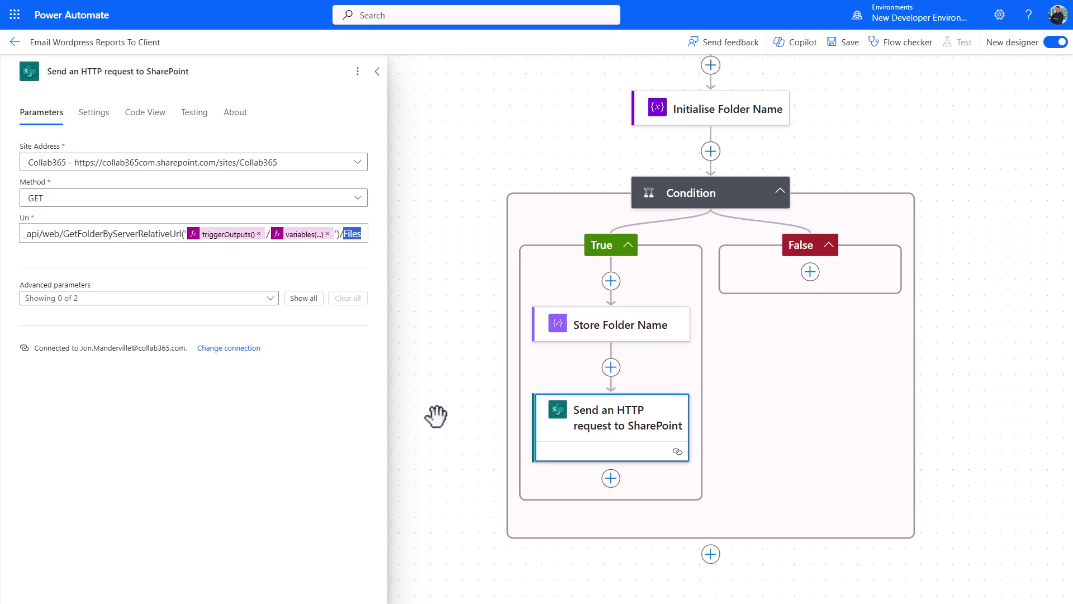
# Enable the Headers parameter for the SharePoint HTTP request and add an Accept header with the value application/json;odata=verbose.
pyautogui.click(270, 298)
pyautogui.click(206, 317)
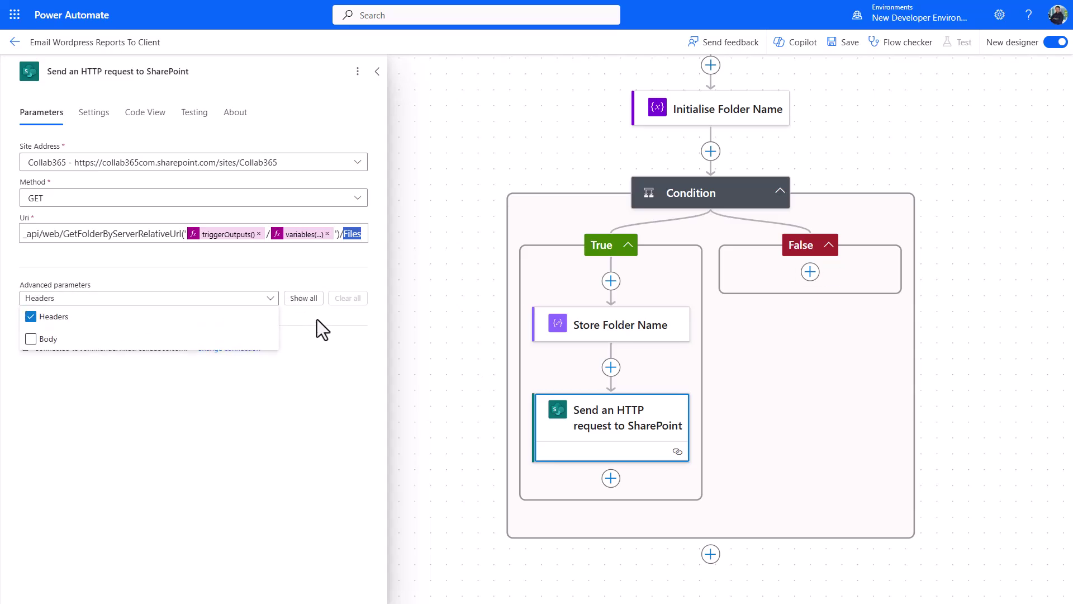
pyautogui.click(317, 320)
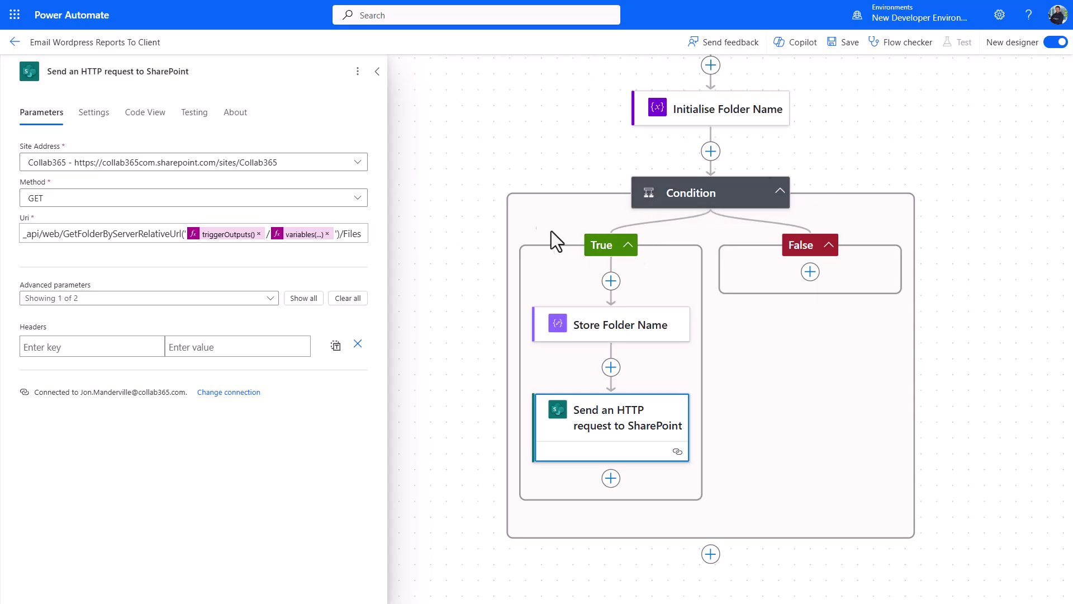
pyautogui.click(76, 347)
pyautogui.write('Accept')
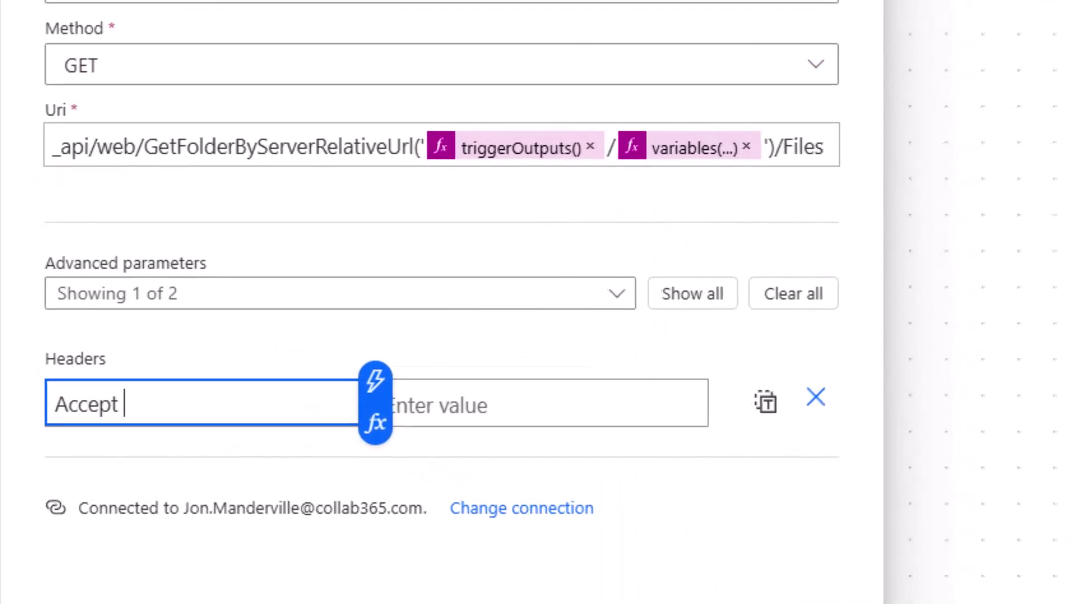
pyautogui.click(431, 402)
pyautogui.write('application/json;odata=verbose')
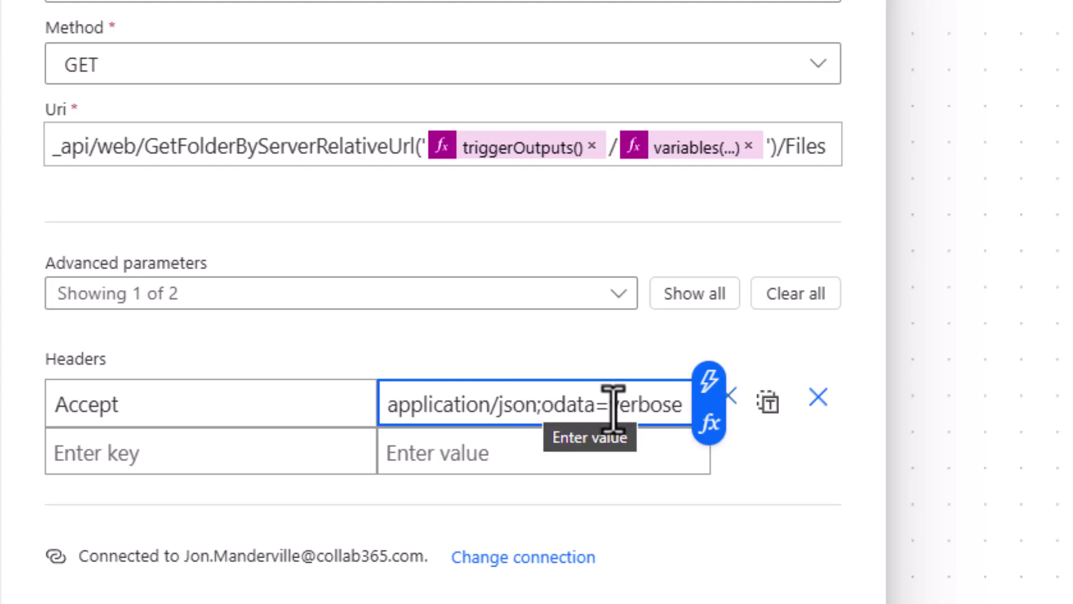
pyautogui.click(682, 340)
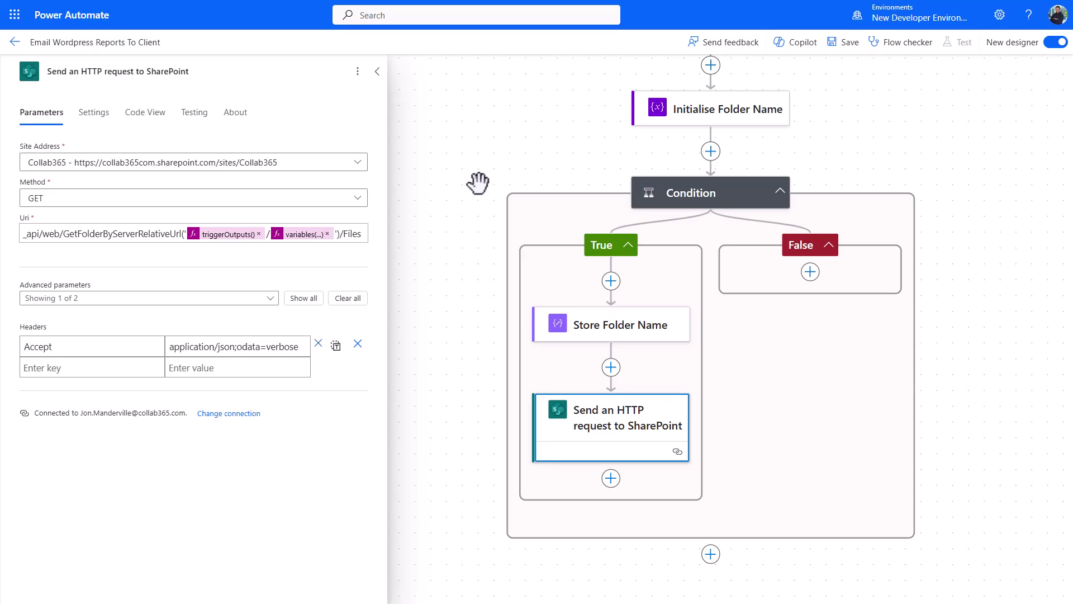
# Add a Terminate action after Send an HTTP request to SharePoint in the True branch and choose its status.
pyautogui.scroll(1, 961, 182)
pyautogui.scroll(1, 964, 183)
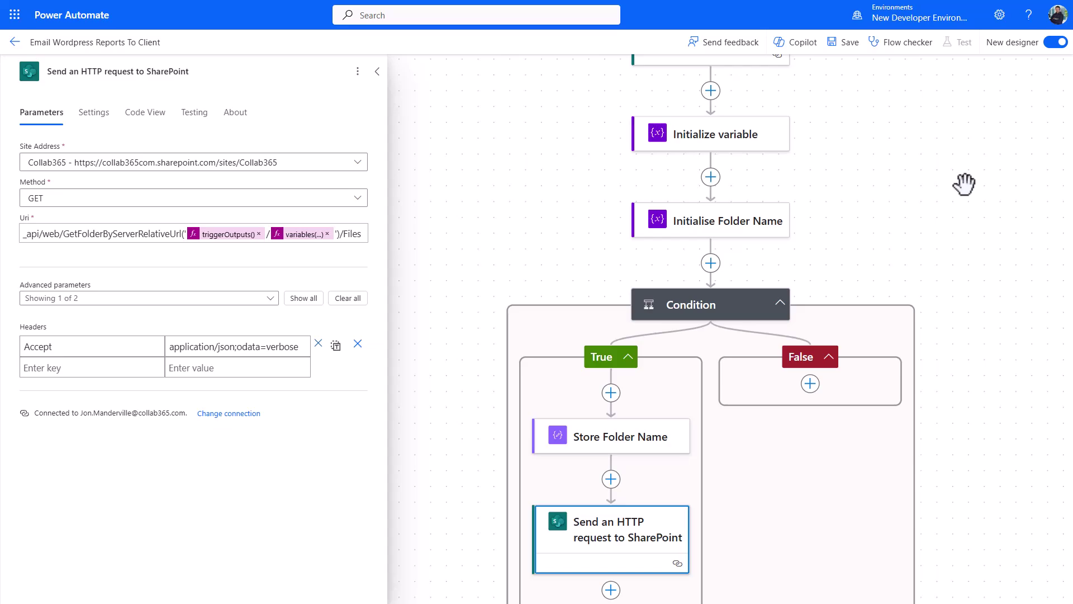
pyautogui.scroll(-1, 956, 181)
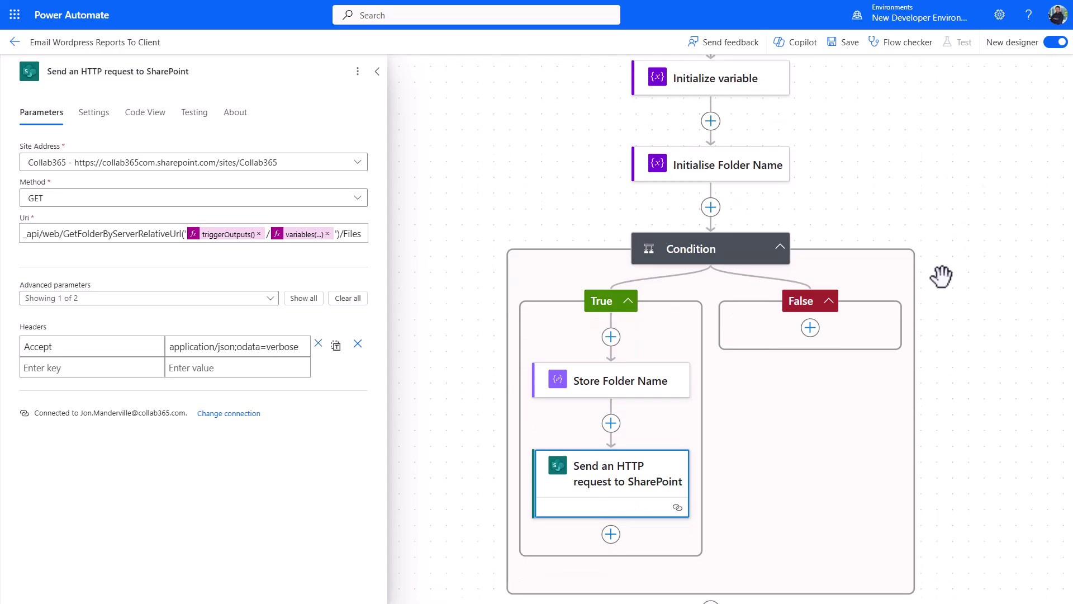
pyautogui.click(613, 538)
pyautogui.click(665, 553)
pyautogui.write('terminate')
pyautogui.click(98, 235)
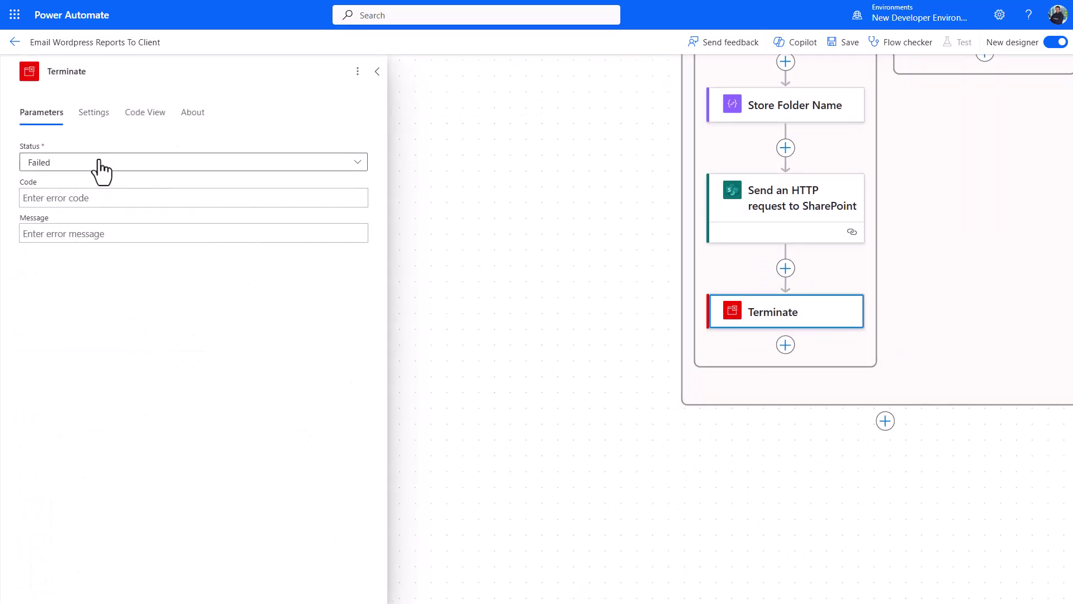
pyautogui.click(98, 160)
pyautogui.click(62, 183)
pyautogui.click(603, 328)
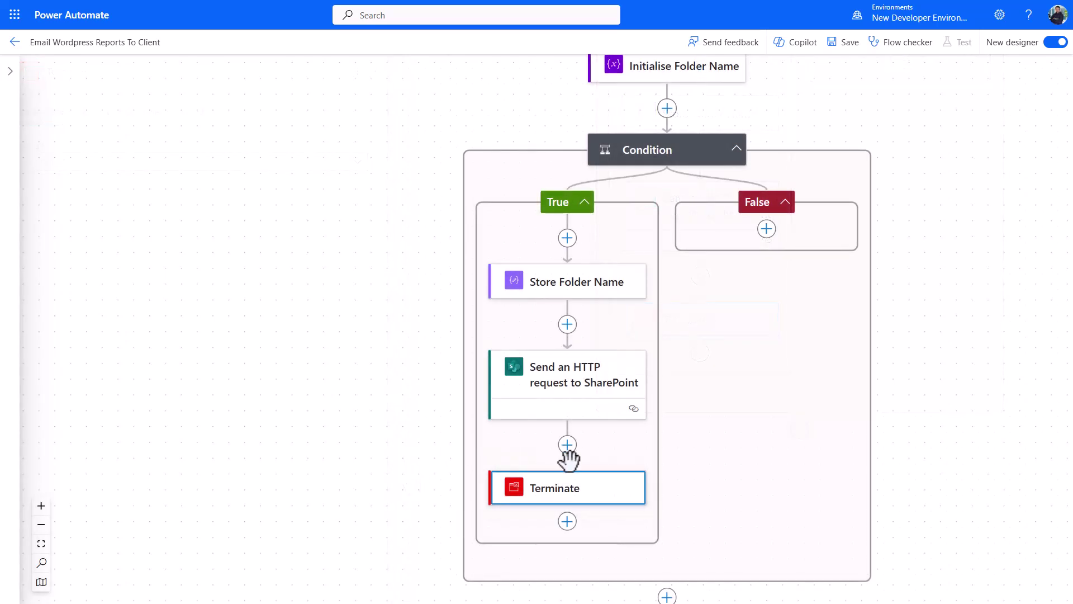
# Insert a Parse JSON action between the SharePoint HTTP request and Terminate, with the request's Body as its Content.
pyautogui.click(568, 445)
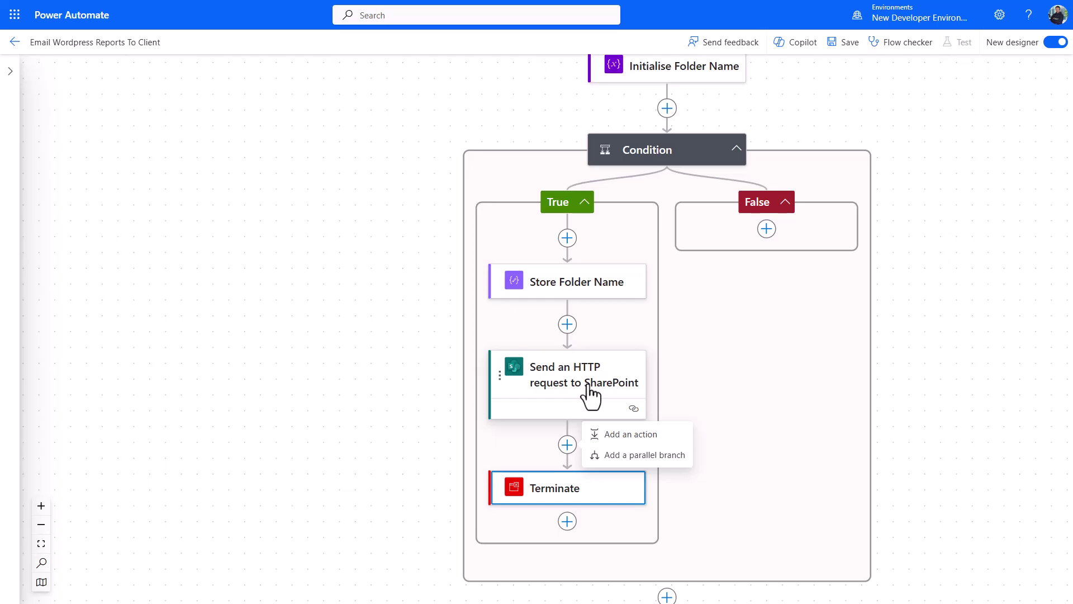
pyautogui.click(614, 436)
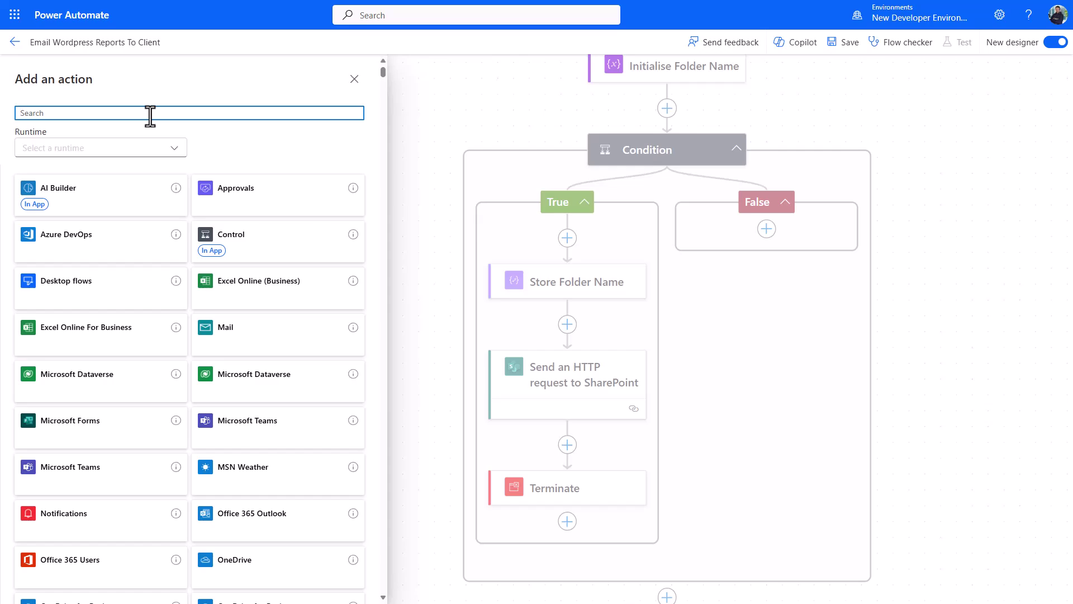
pyautogui.write('parse')
pyautogui.click(168, 282)
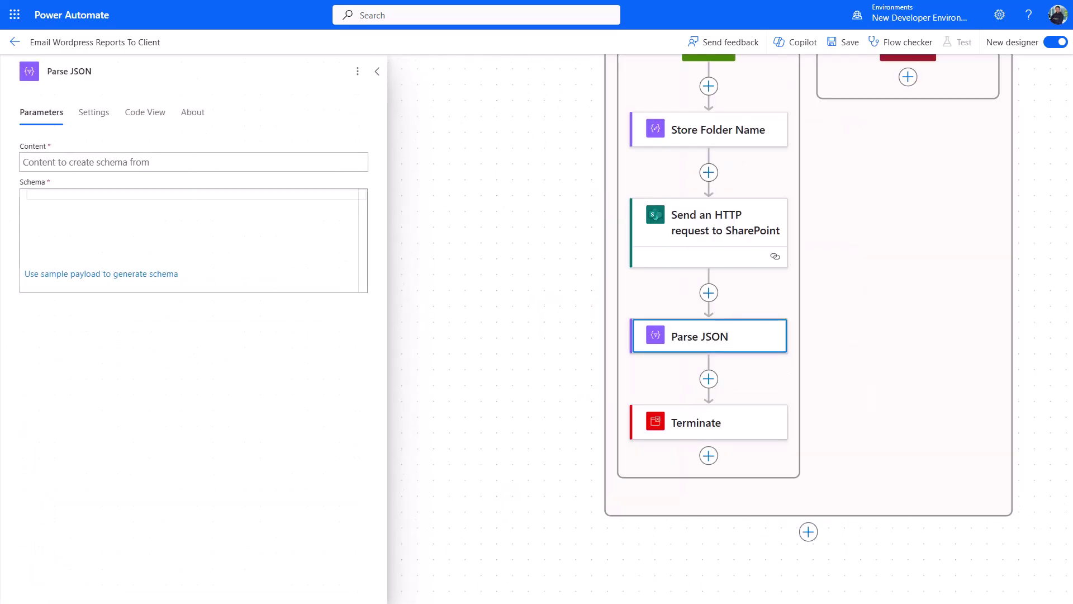
pyautogui.click(96, 164)
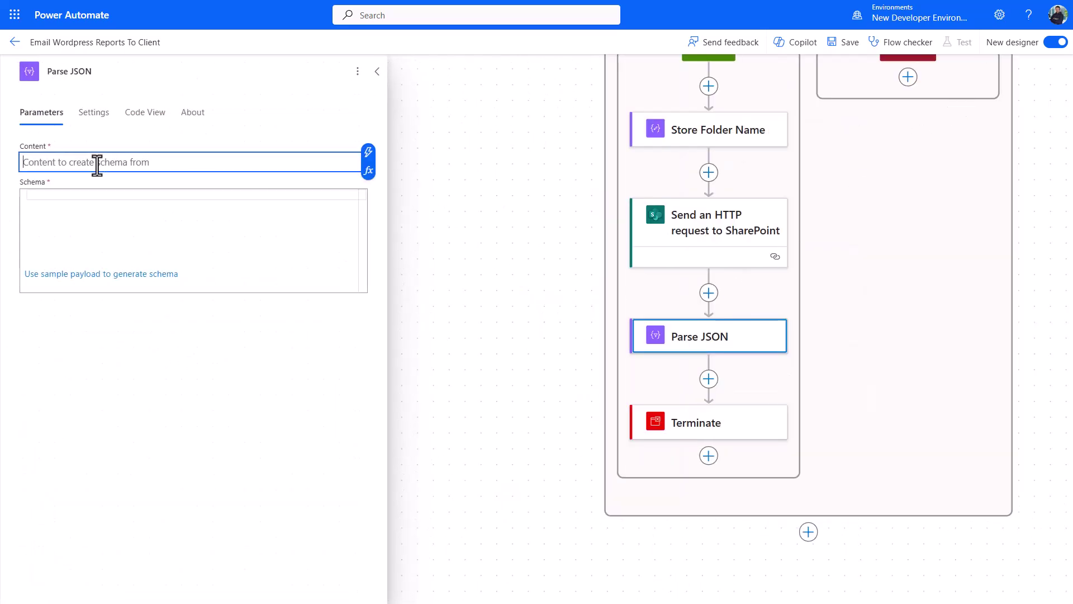
pyautogui.click(368, 160)
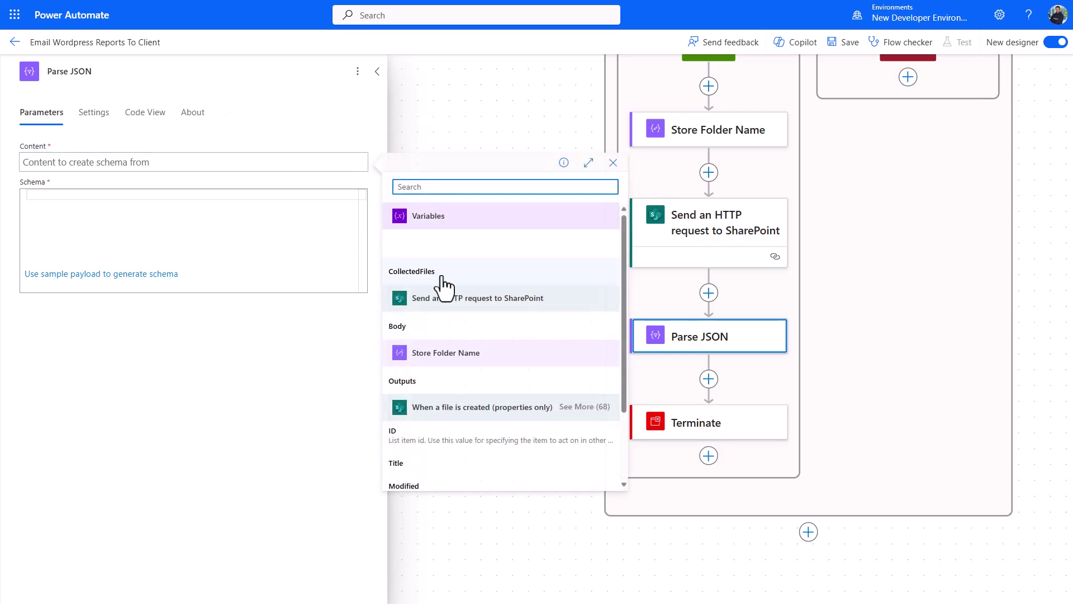
pyautogui.click(405, 334)
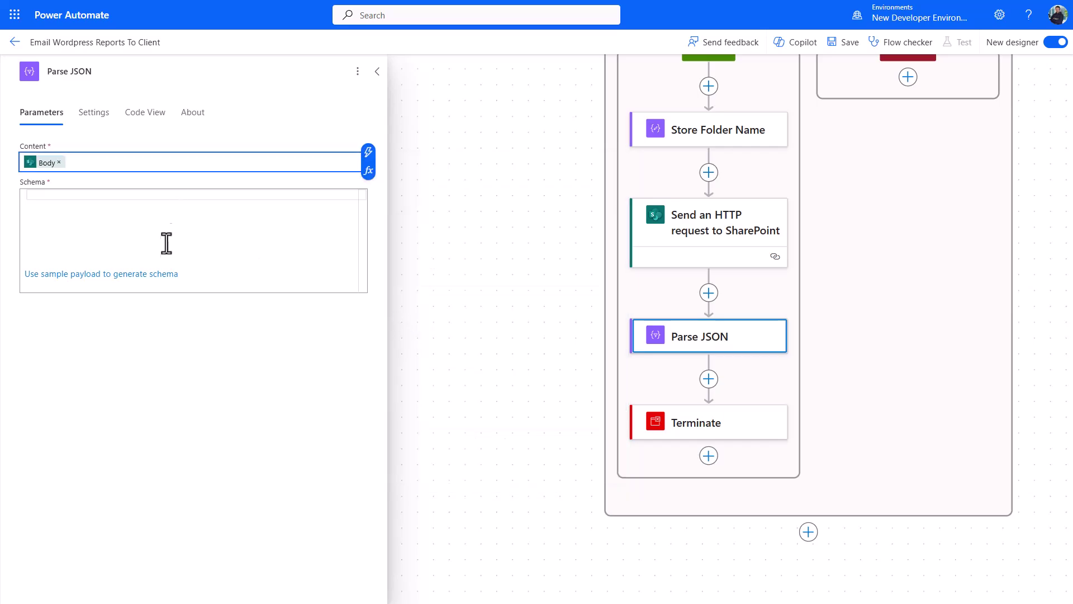
pyautogui.click(222, 221)
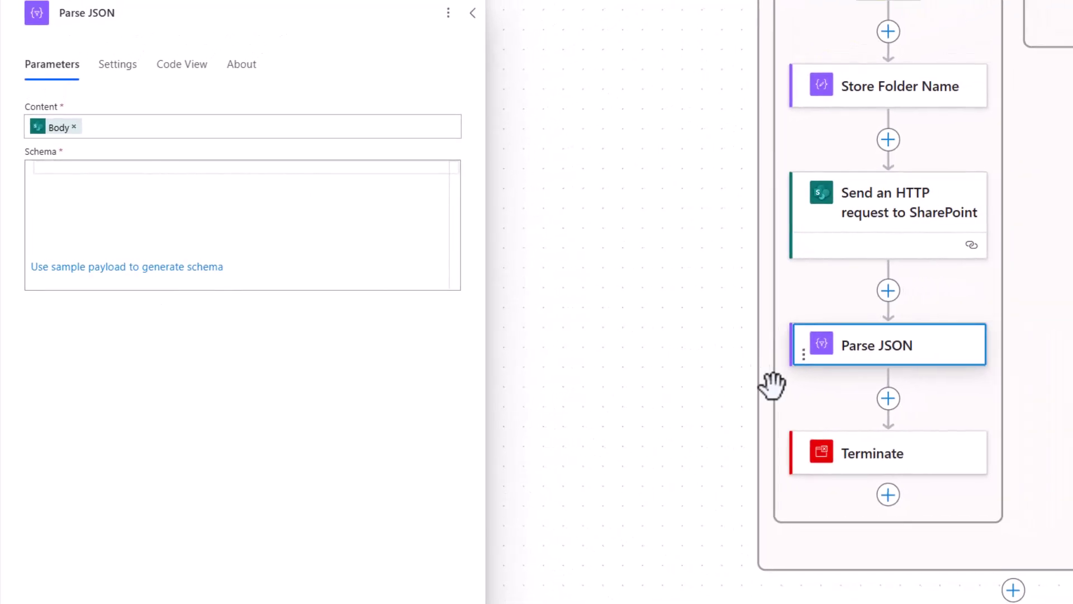
# Move the Terminate action above Parse JSON, directly after Send an HTTP request to SharePoint.
pyautogui.moveTo(891, 462); pyautogui.dragTo(897, 306)
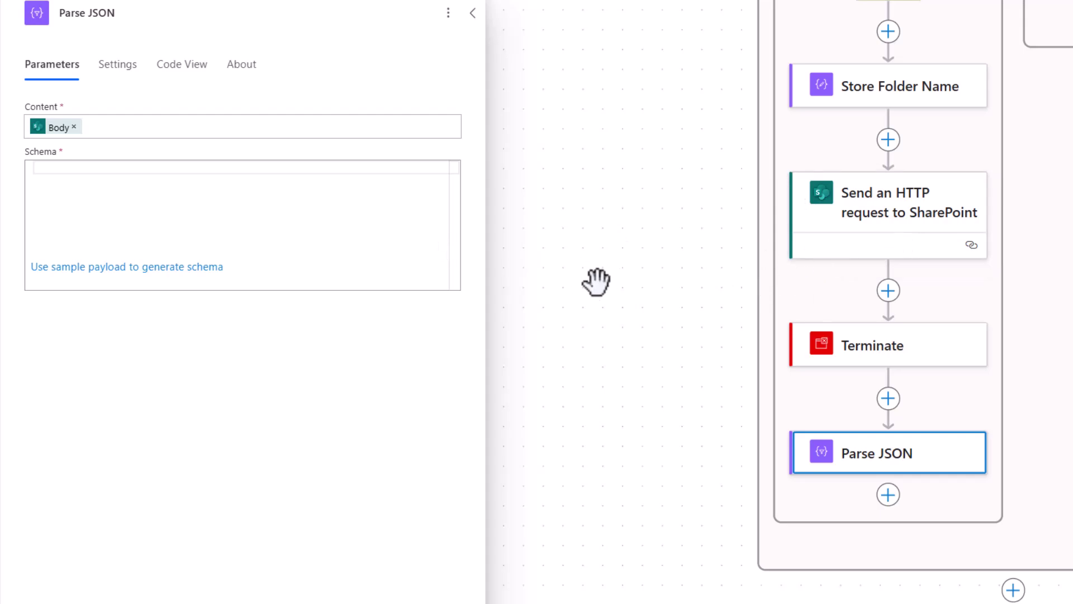
pyautogui.scroll(1, 570, 268)
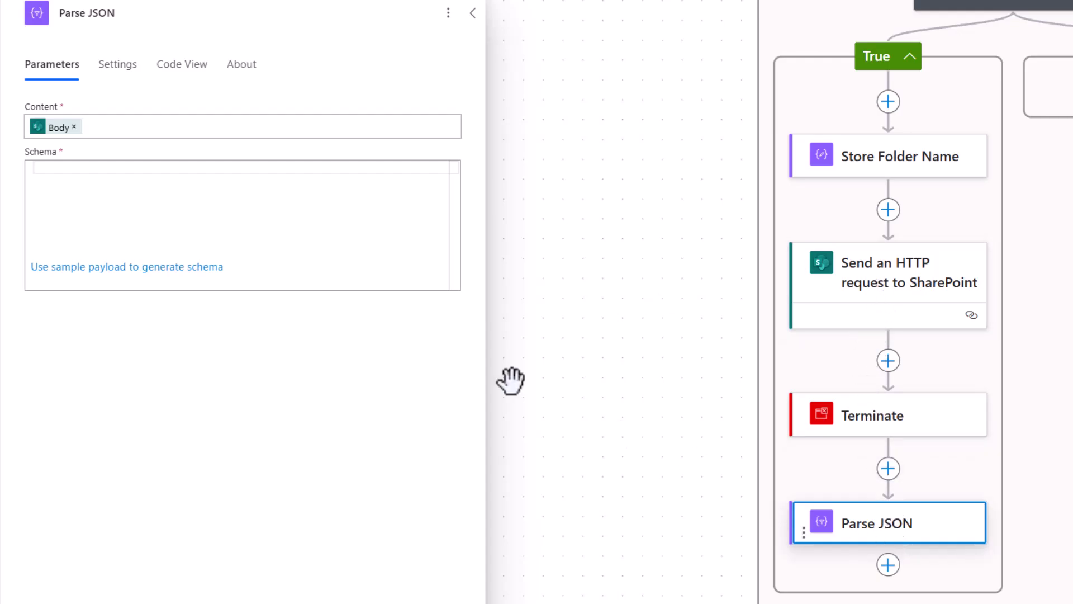
# Generate the Parse JSON schema from the copied sample JSON payload and look through the resulting schema.
pyautogui.click(95, 267)
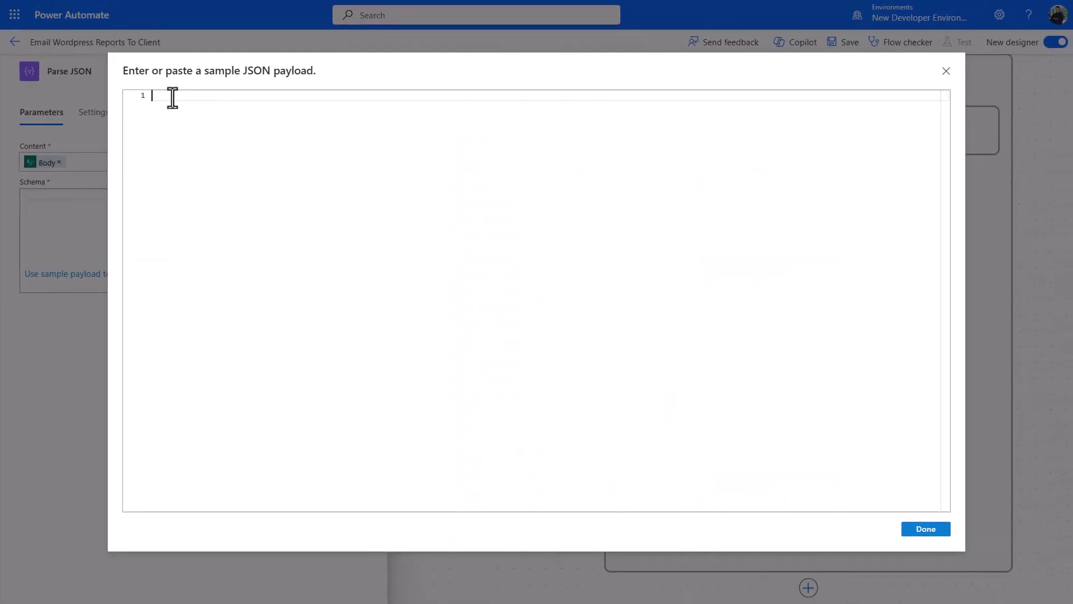
pyautogui.hotkey('ctrl', 'v')
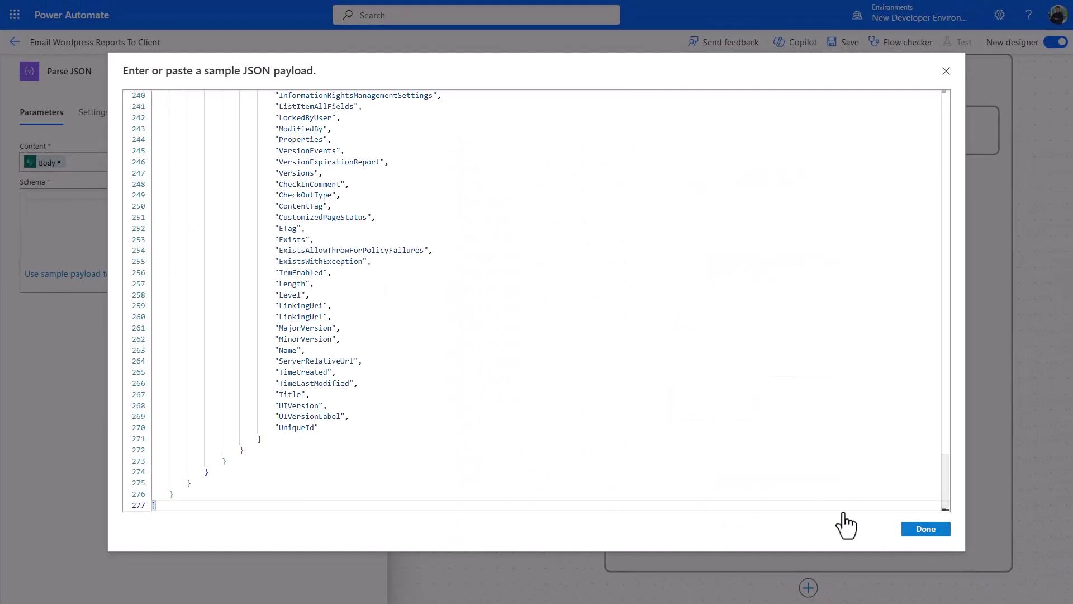
pyautogui.click(923, 531)
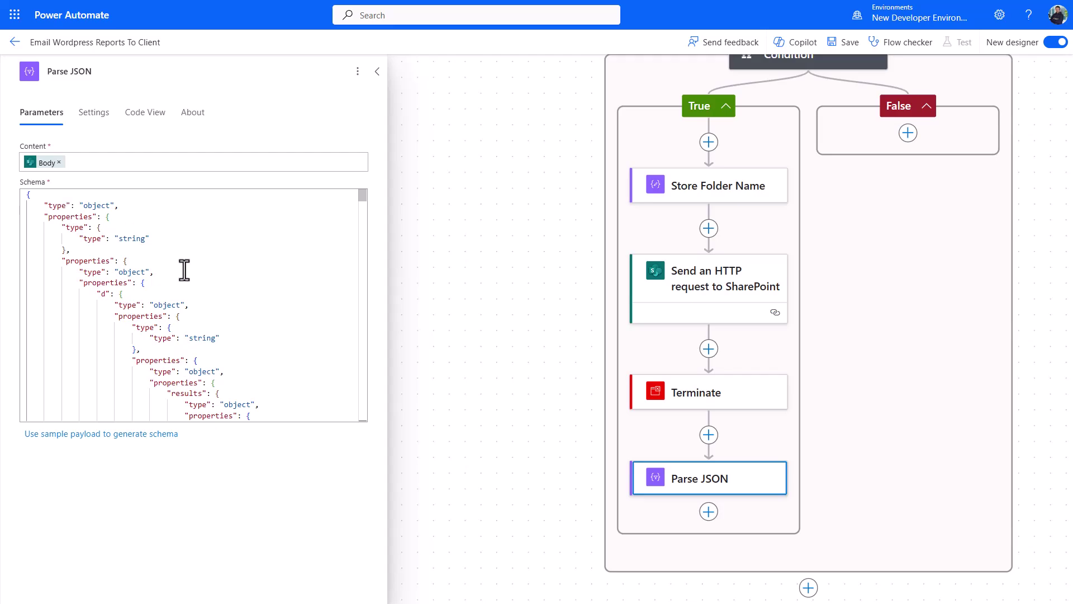
pyautogui.scroll(-10, 114, 218)
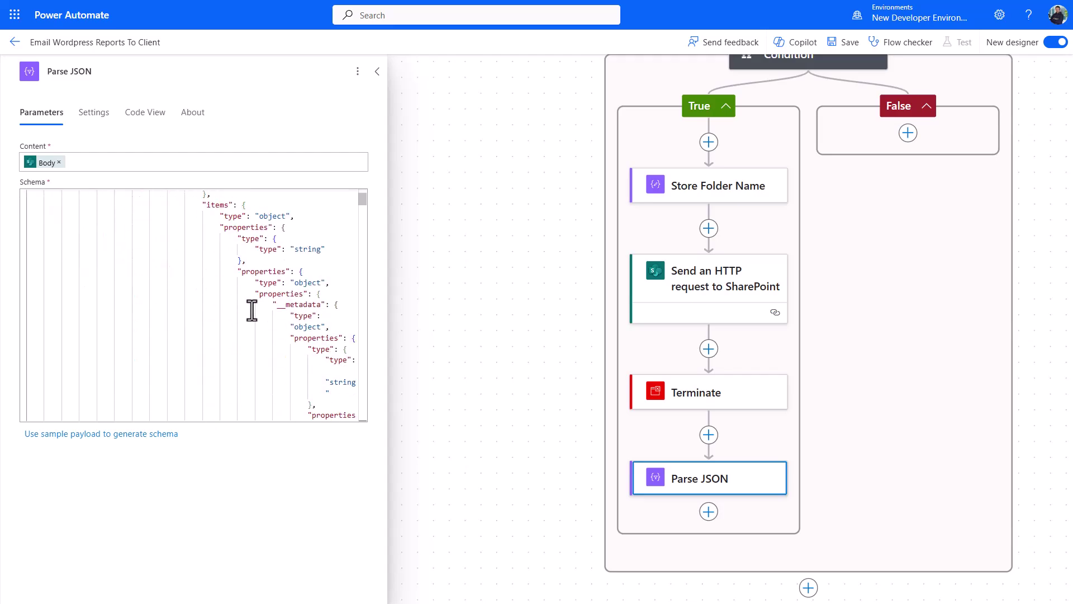
pyautogui.scroll(-2, 319, 358)
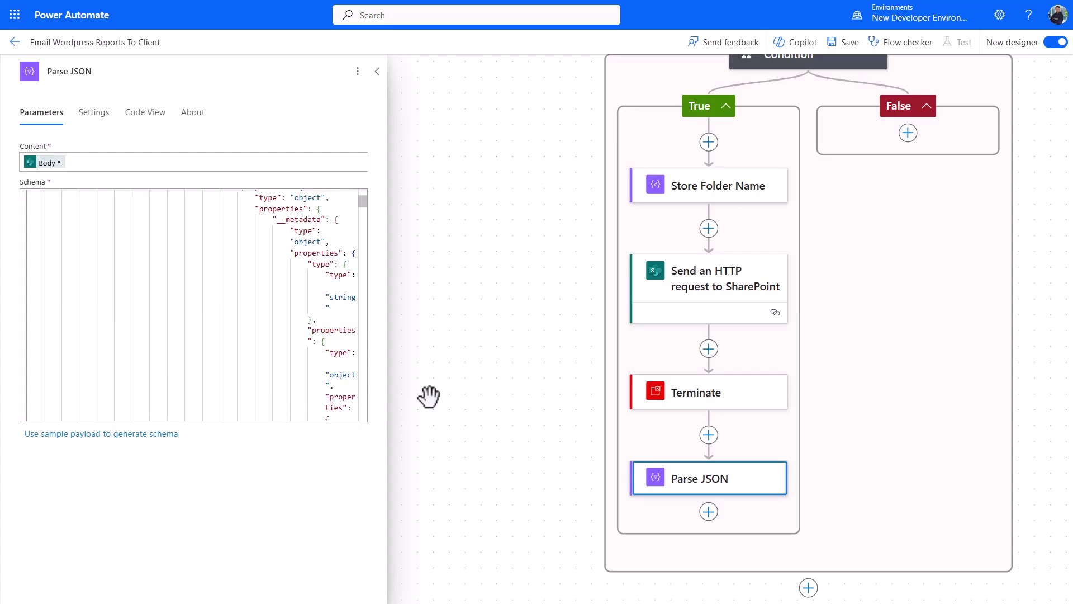
# Move Parse JSON back above Terminate, directly after the SharePoint HTTP request, and close its settings.
pyautogui.scroll(1, 507, 383)
pyautogui.moveTo(698, 503); pyautogui.dragTo(709, 376)
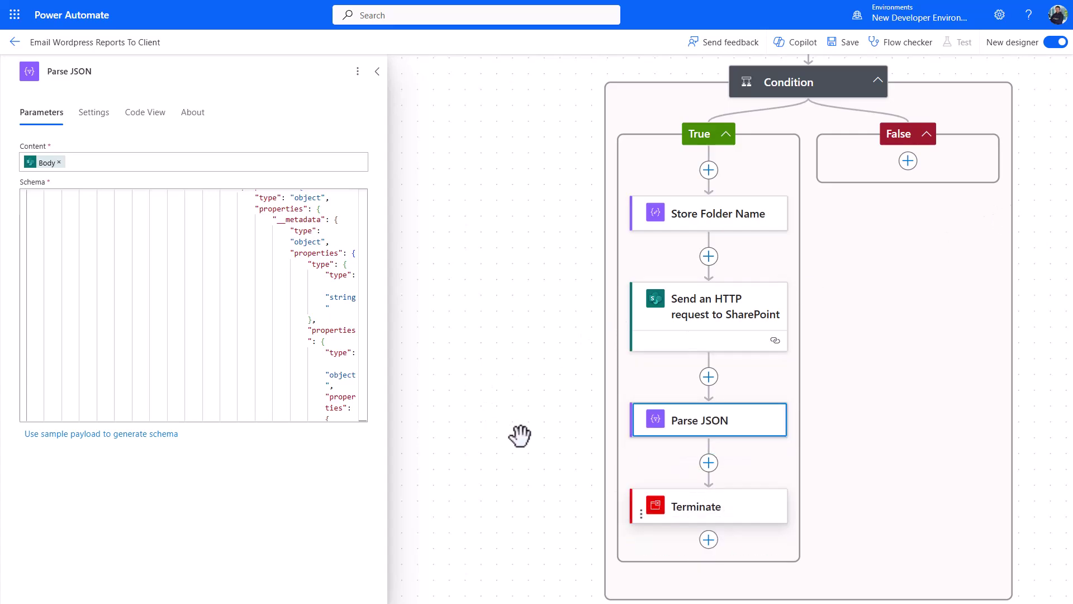
pyautogui.click(378, 72)
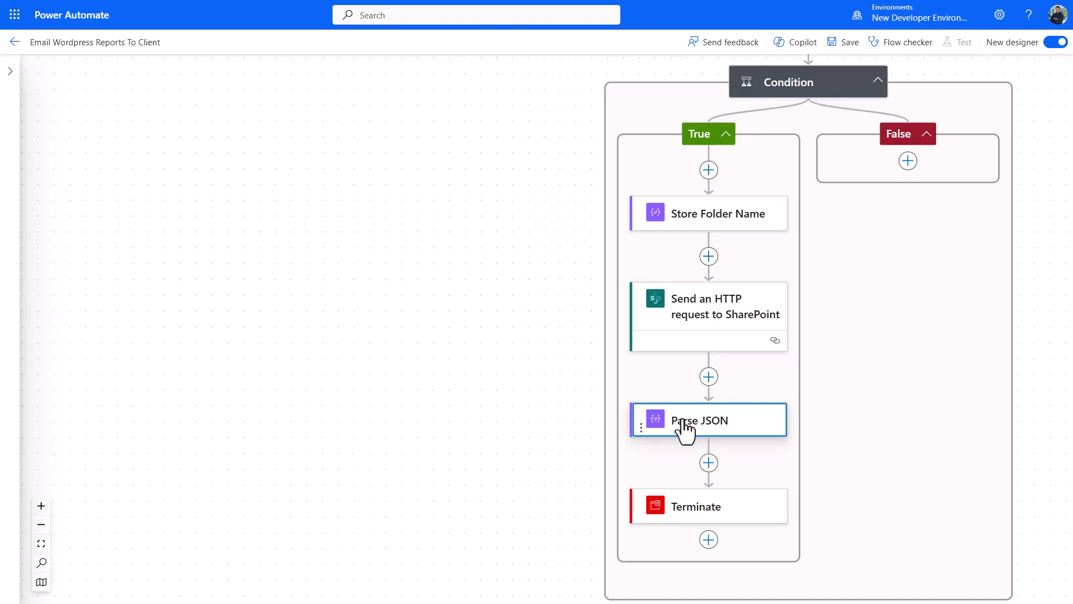
# Set the Apply to each loop's input to the Body required output of Parse JSON.
pyautogui.scroll(2, 395, 395)
pyautogui.scroll(-1, 396, 396)
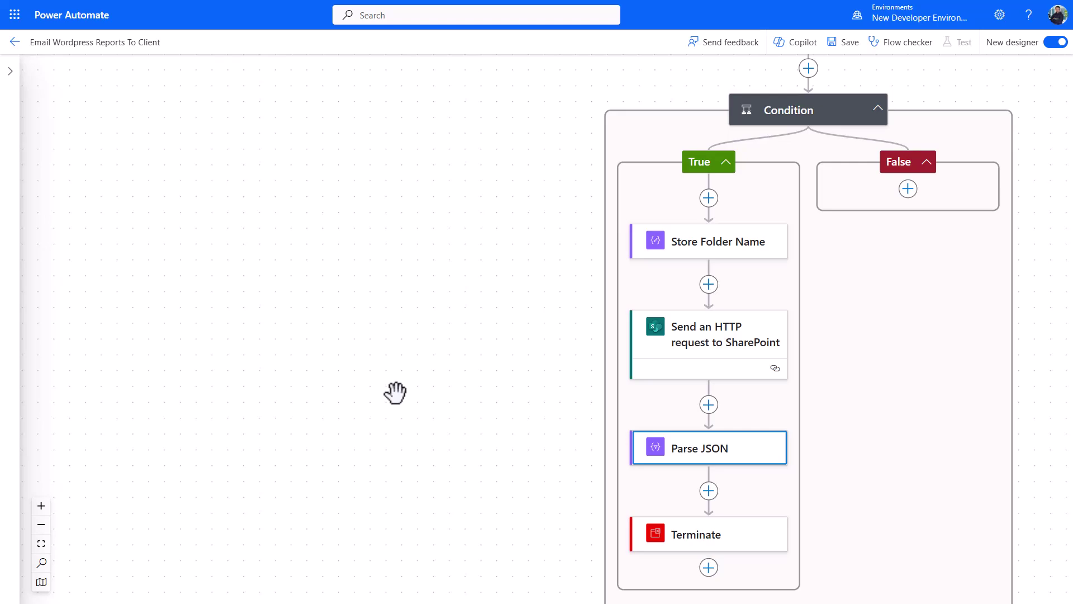
pyautogui.scroll(-2, 396, 396)
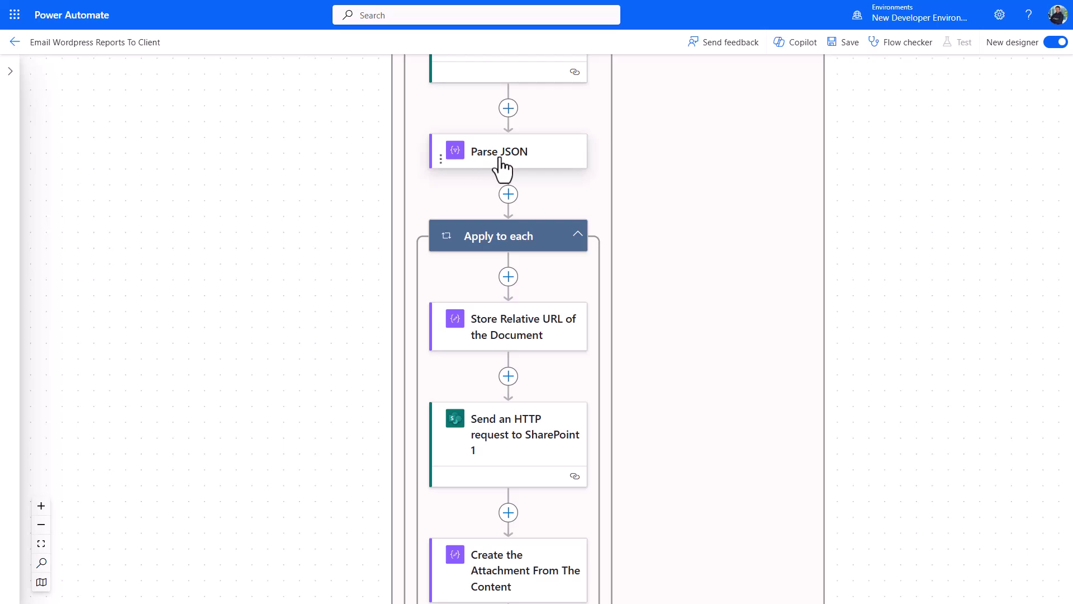
pyautogui.click(505, 240)
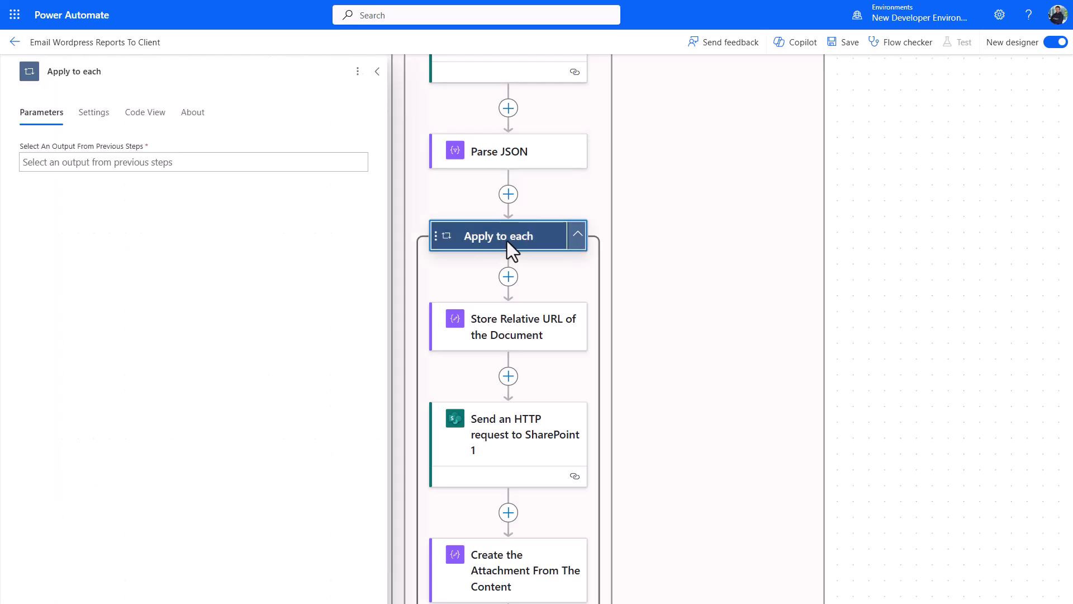
pyautogui.click(188, 162)
pyautogui.click(368, 152)
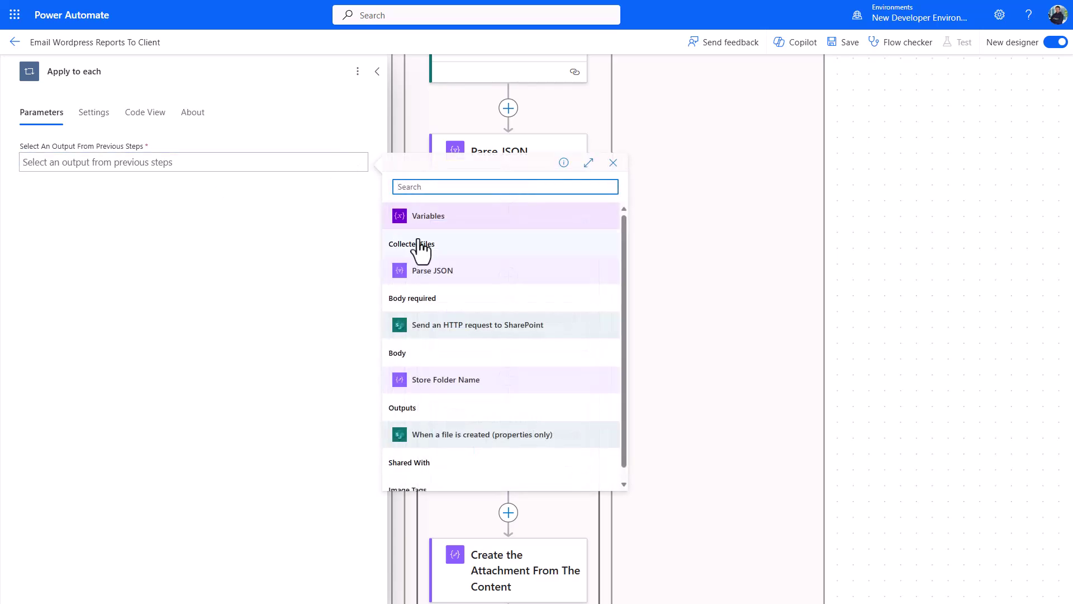
pyautogui.click(415, 299)
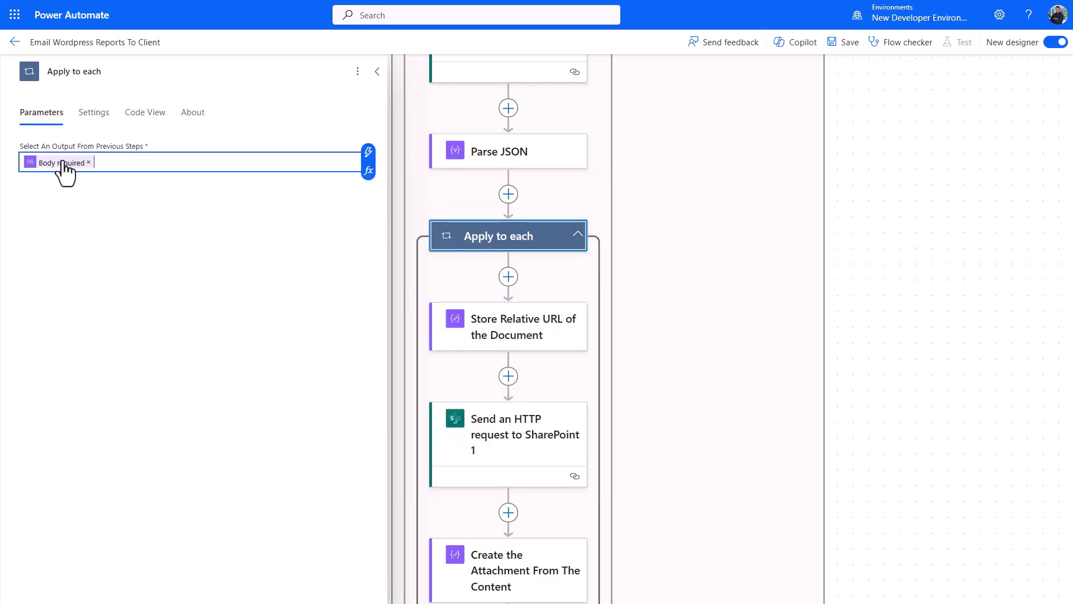
# Check the Store Relative URL of the Document input and search the dynamic content for "relative" to find Body ServerRelativeUrl.
pyautogui.click(525, 341)
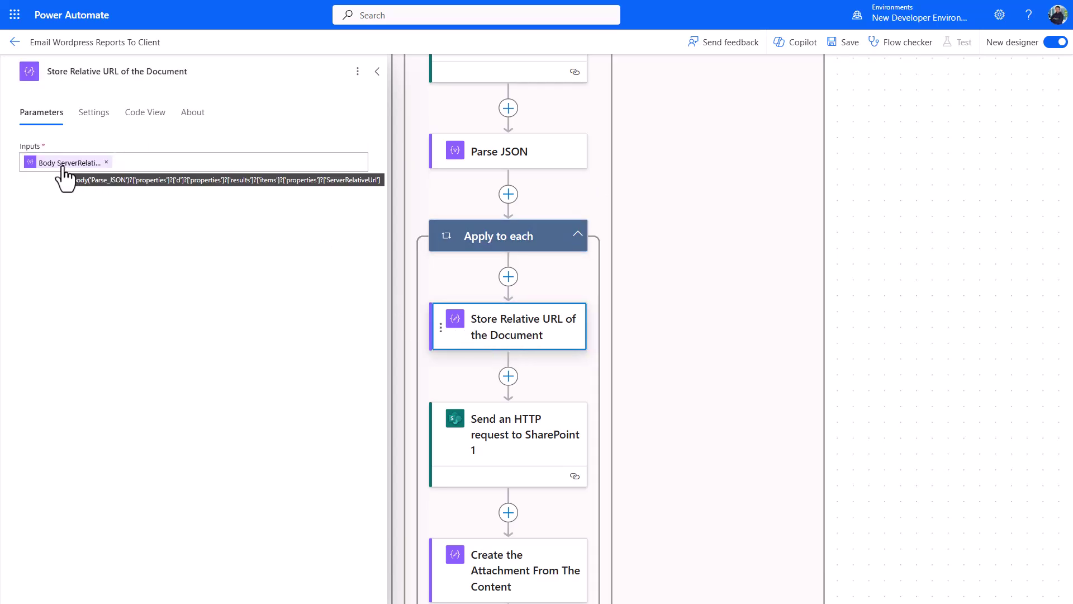
pyautogui.click(137, 162)
pyautogui.click(369, 153)
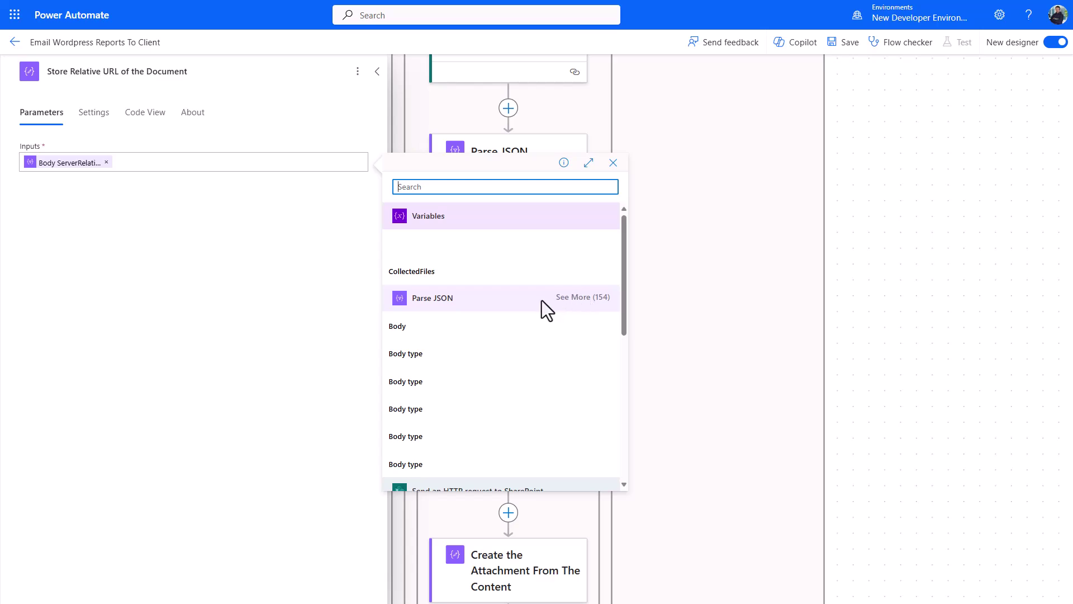
pyautogui.click(590, 297)
pyautogui.click(441, 190)
pyautogui.write('relative')
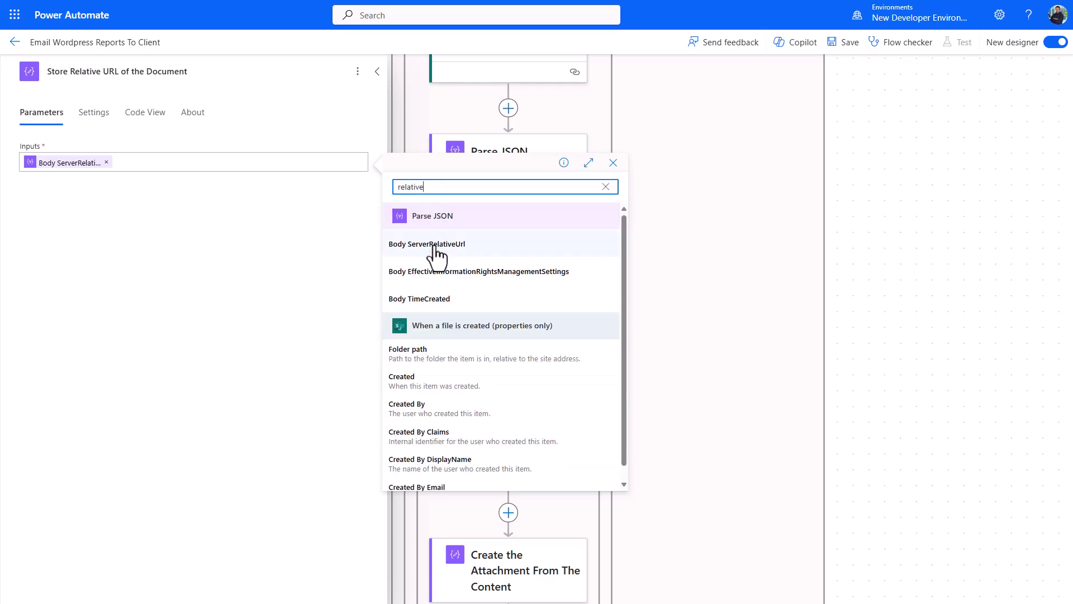
pyautogui.click(323, 225)
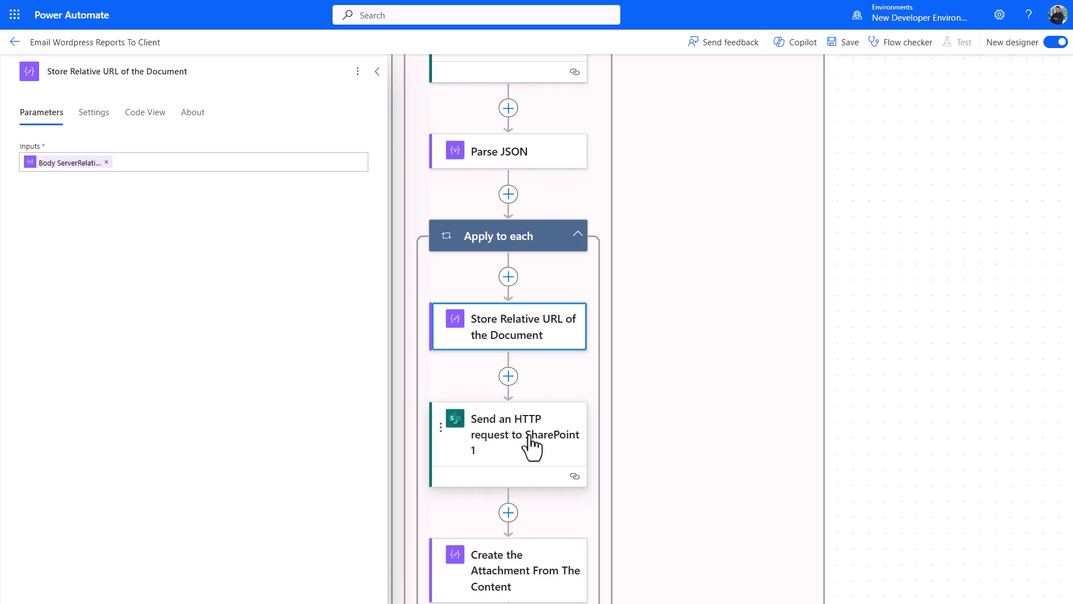
# Examine the Uri of Send an HTTP request to SharePoint 1, focusing on its _api/web/GetFileByServerRelativeUrl part.
pyautogui.scroll(-1, 525, 445)
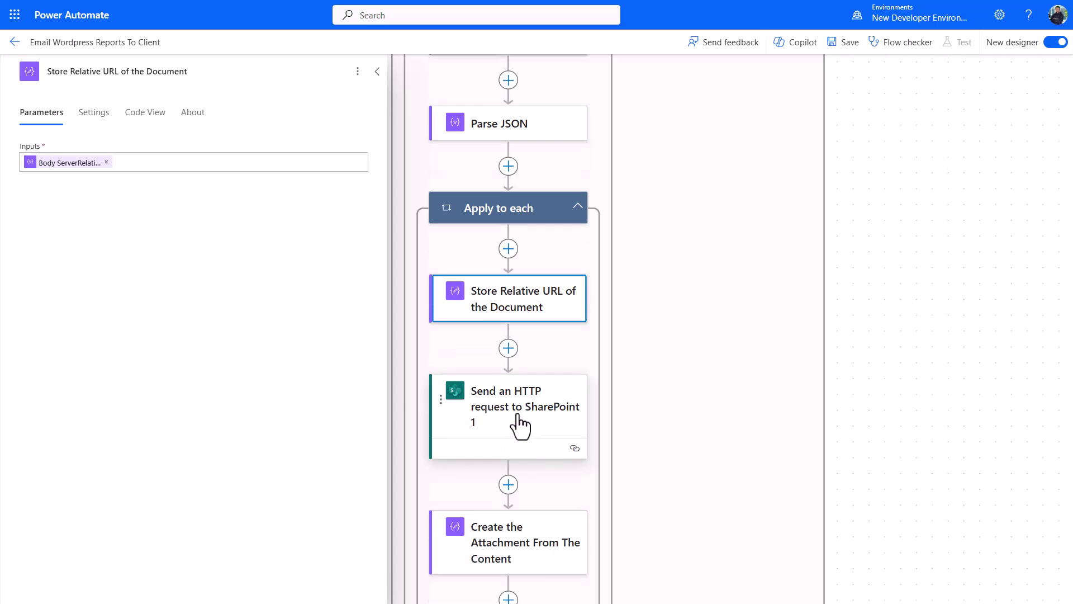
pyautogui.click(520, 422)
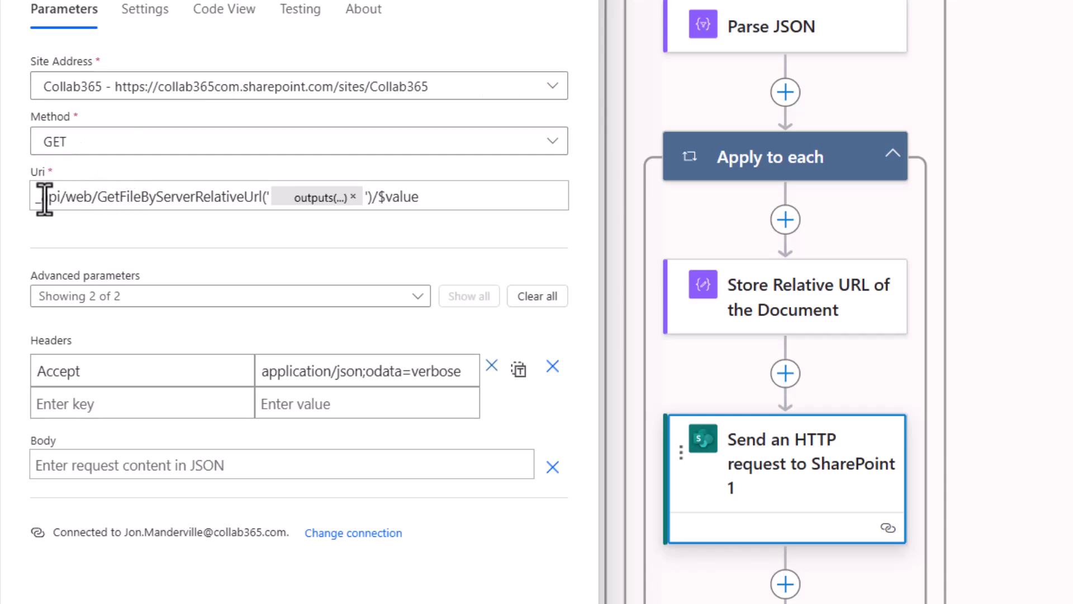
pyautogui.moveTo(30, 198); pyautogui.dragTo(251, 197)
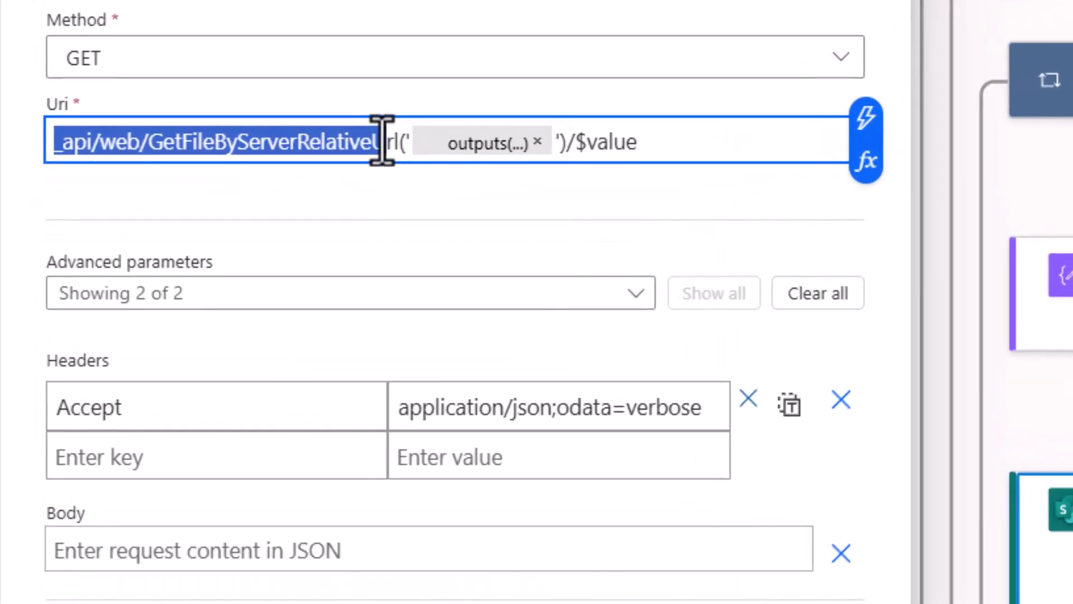
pyautogui.moveTo(381, 141); pyautogui.dragTo(397, 141)
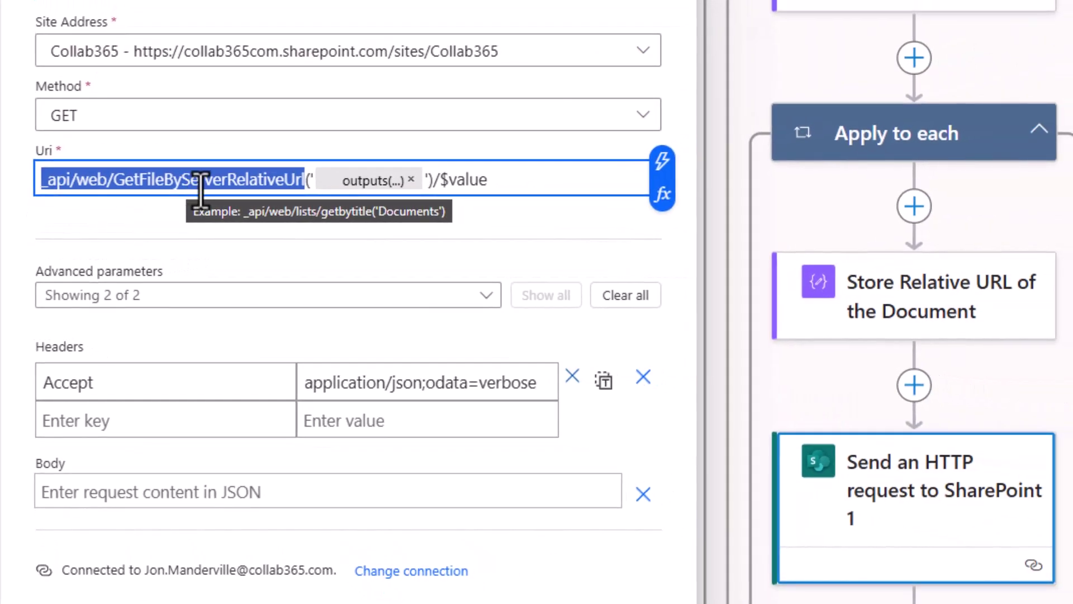
pyautogui.click(271, 173)
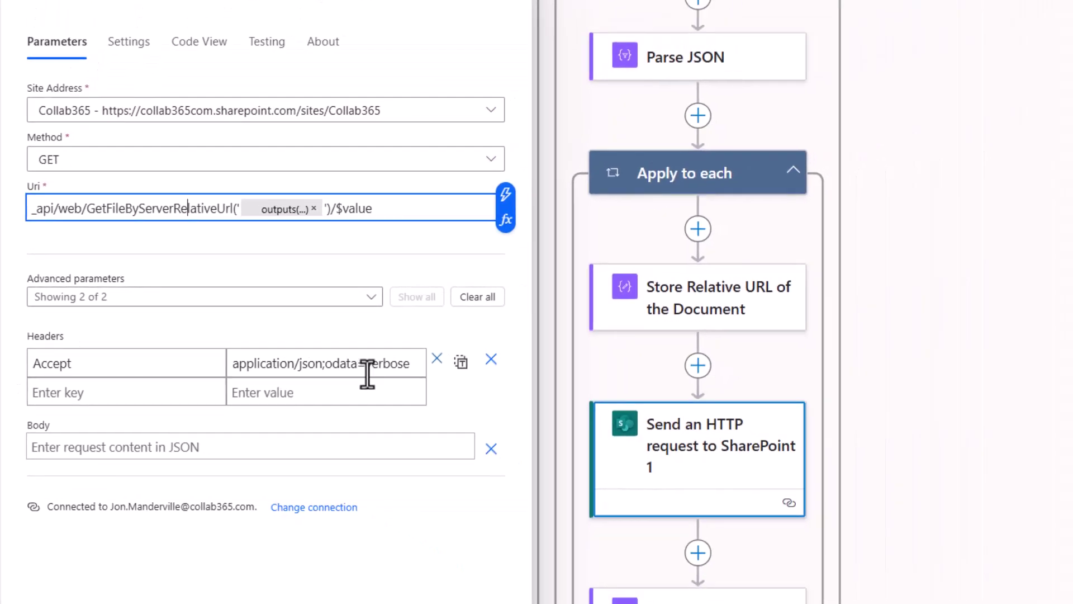
# In Create the Attachment From The Content, replace the contentBytes value with the Body of Send an HTTP request to SharePoint 1.
pyautogui.scroll(-1, 657, 315)
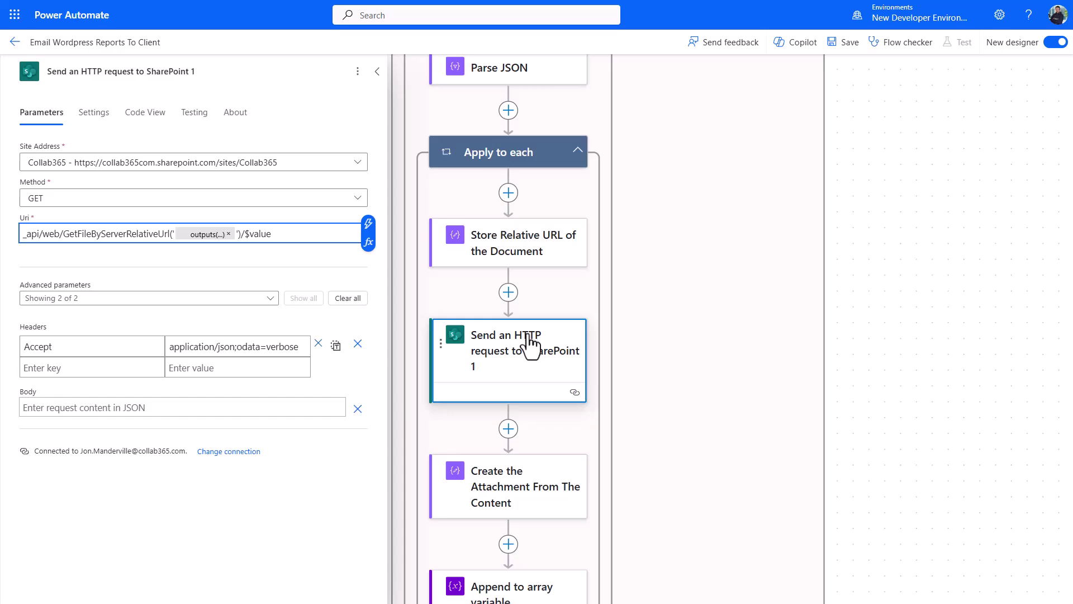
pyautogui.click(518, 496)
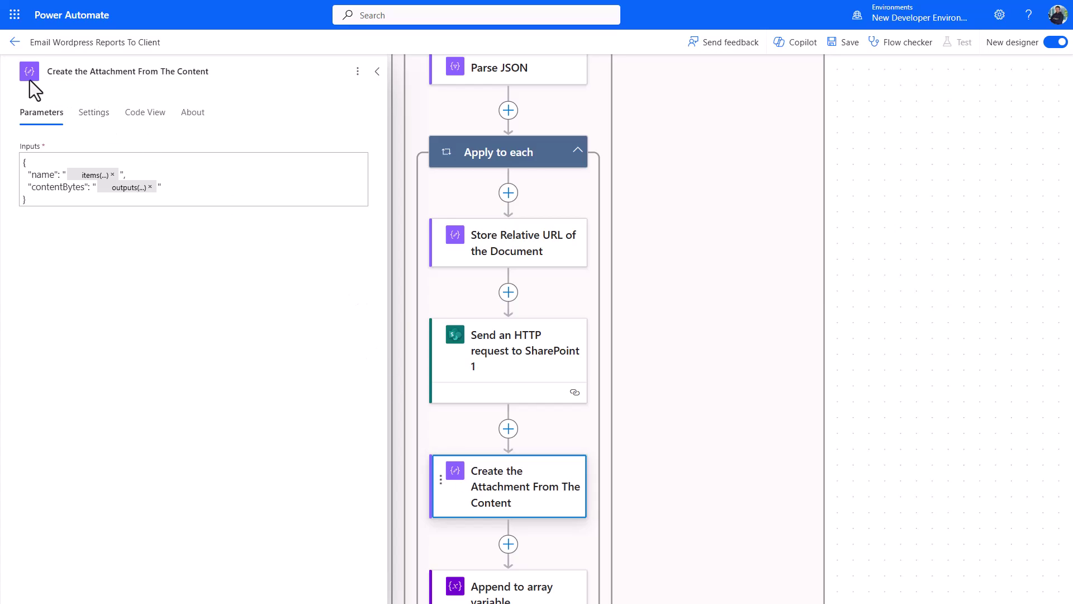
pyautogui.moveTo(51, 200); pyautogui.dragTo(20, 158)
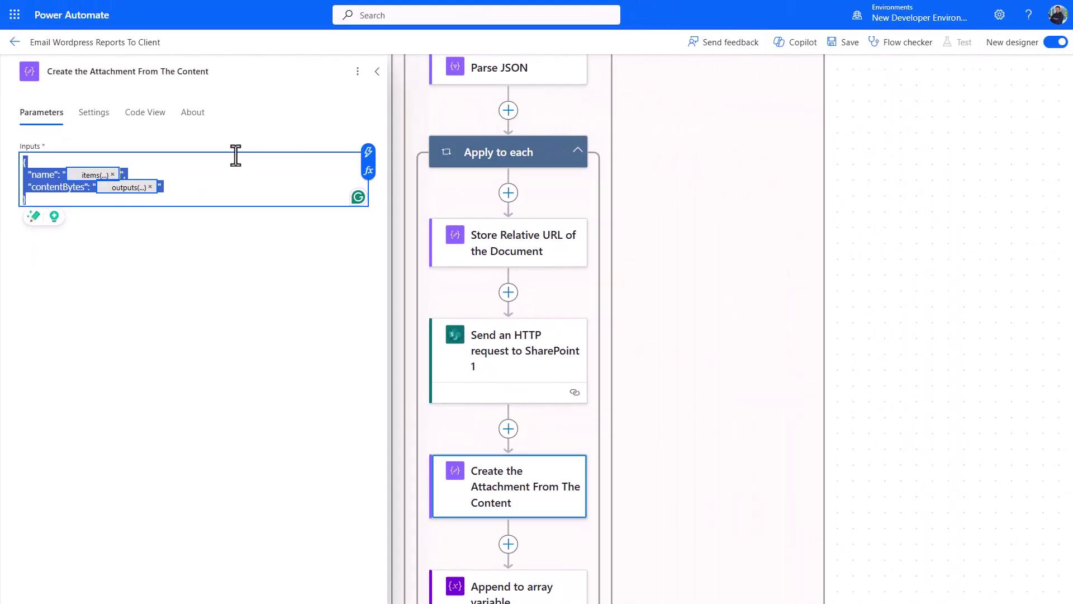
pyautogui.click(32, 188)
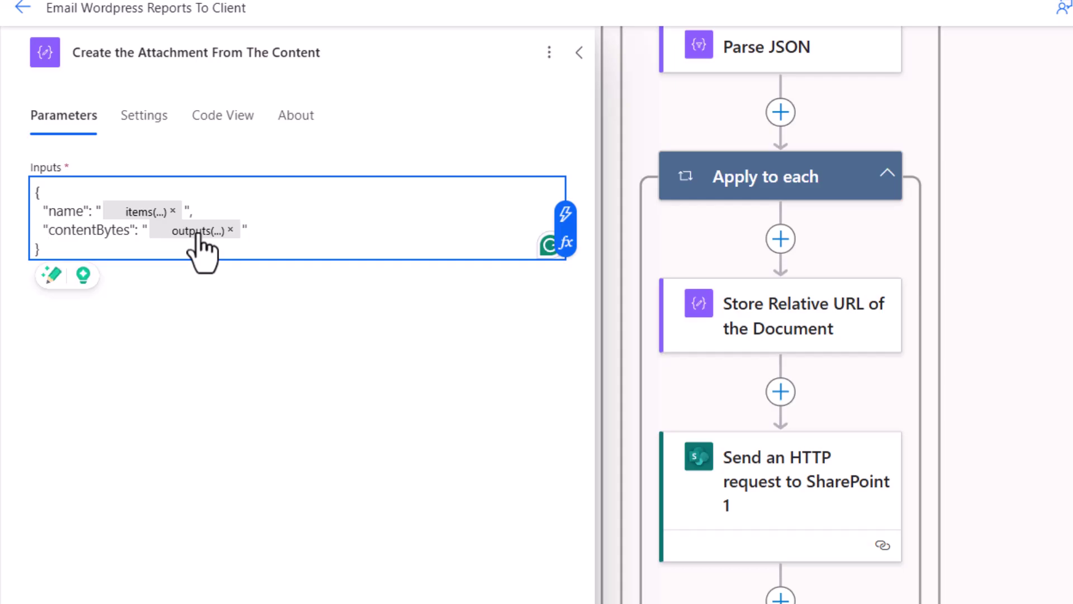
pyautogui.click(249, 228)
pyautogui.press('BackSpace')
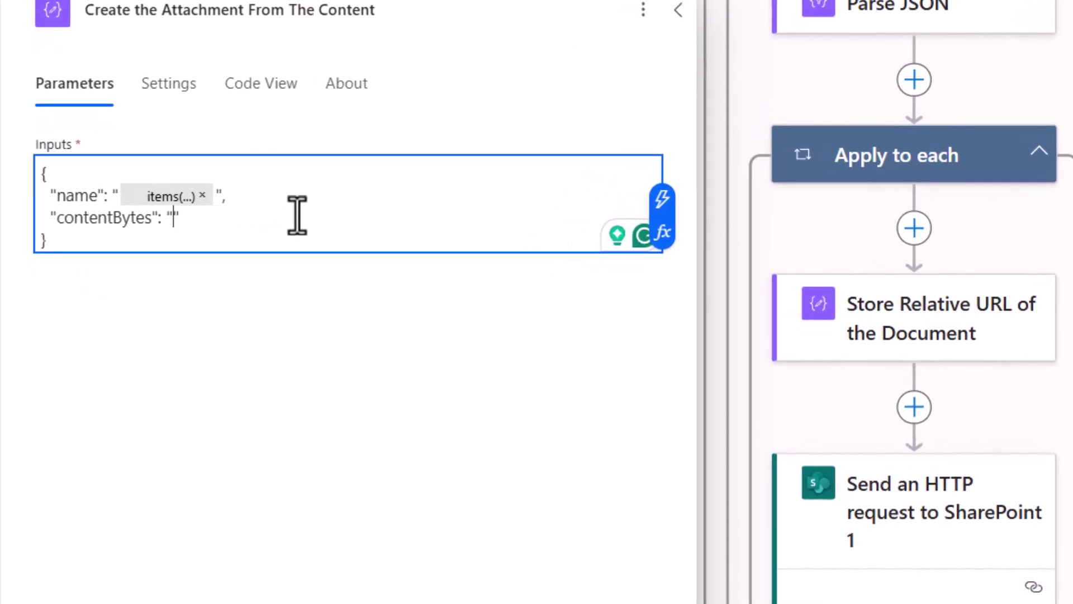
pyautogui.click(662, 198)
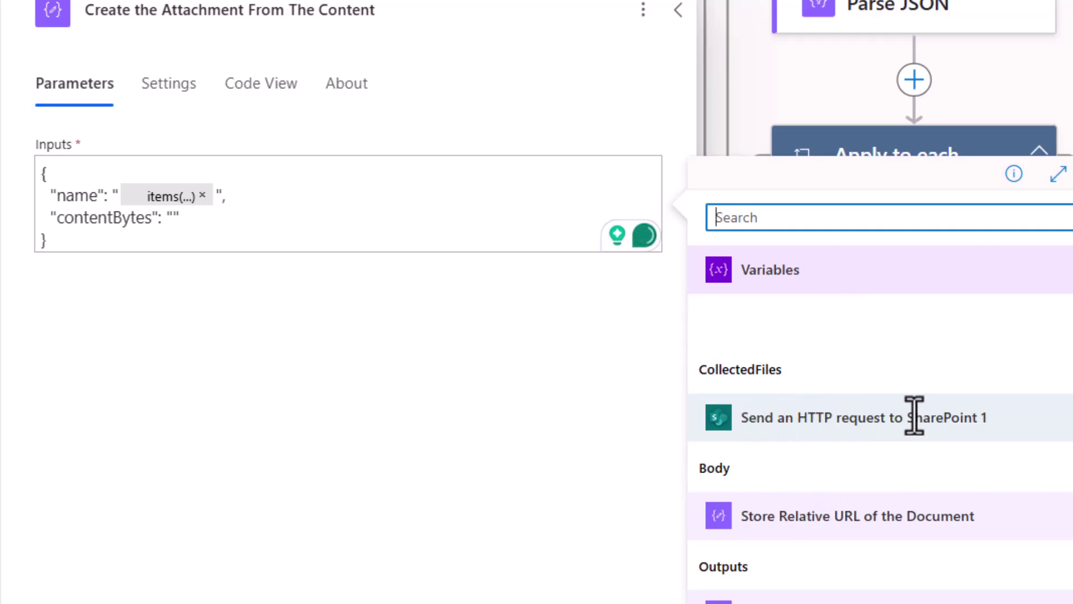
pyautogui.click(717, 474)
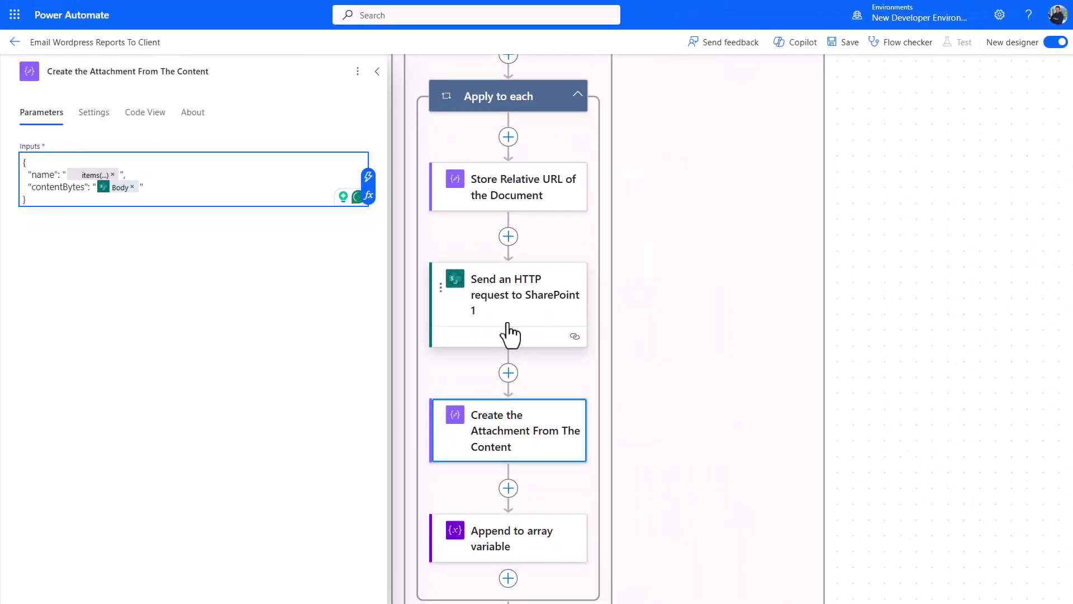
# Review the variable name and value in the Append to array variable action.
pyautogui.scroll(-1, 518, 513)
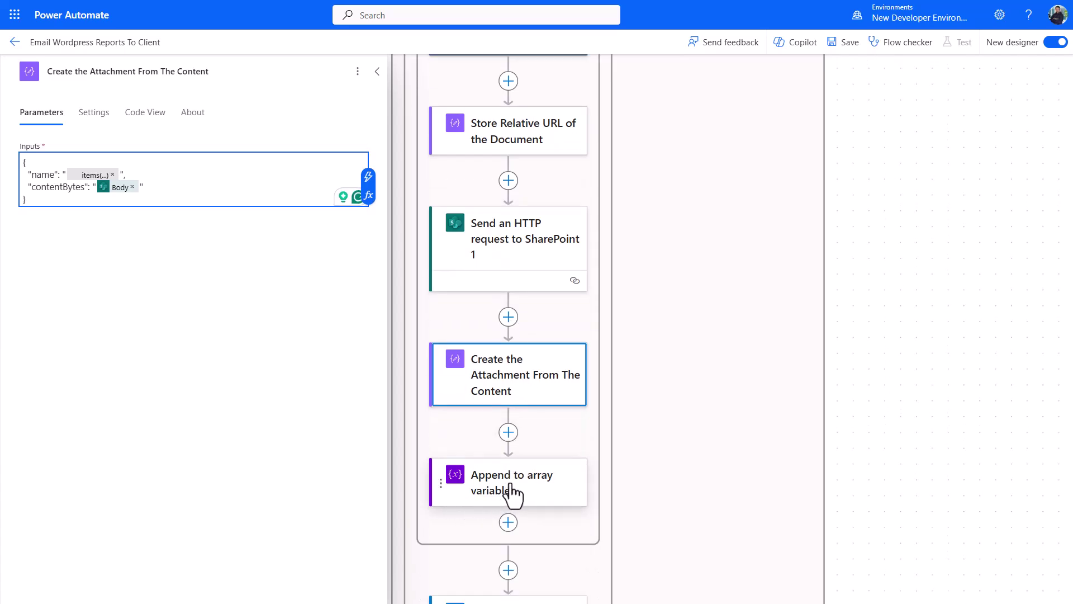
pyautogui.click(513, 492)
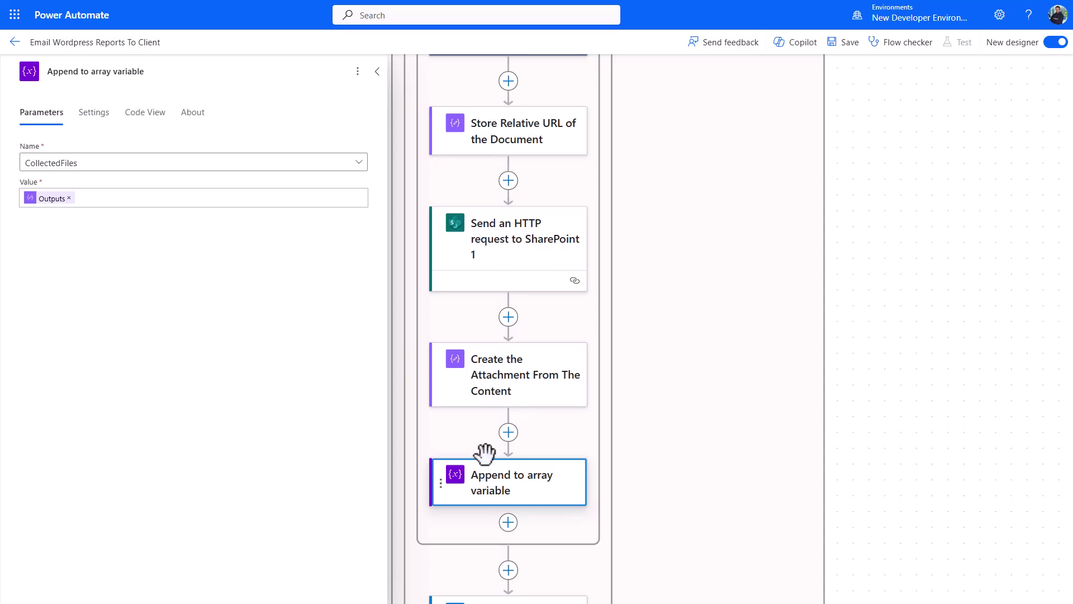
pyautogui.scroll(-2, 478, 475)
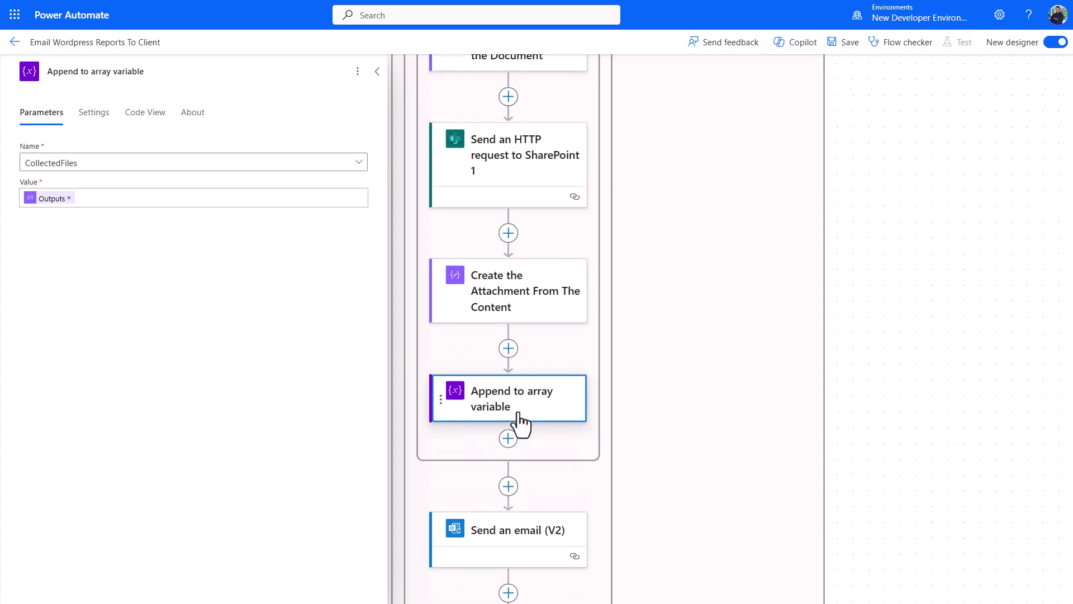
# Switch the Attachments of Send an email (V2) to a whole-array input and fill it with the CollectedFiles variable.
pyautogui.scroll(-2, 537, 458)
pyautogui.click(508, 455)
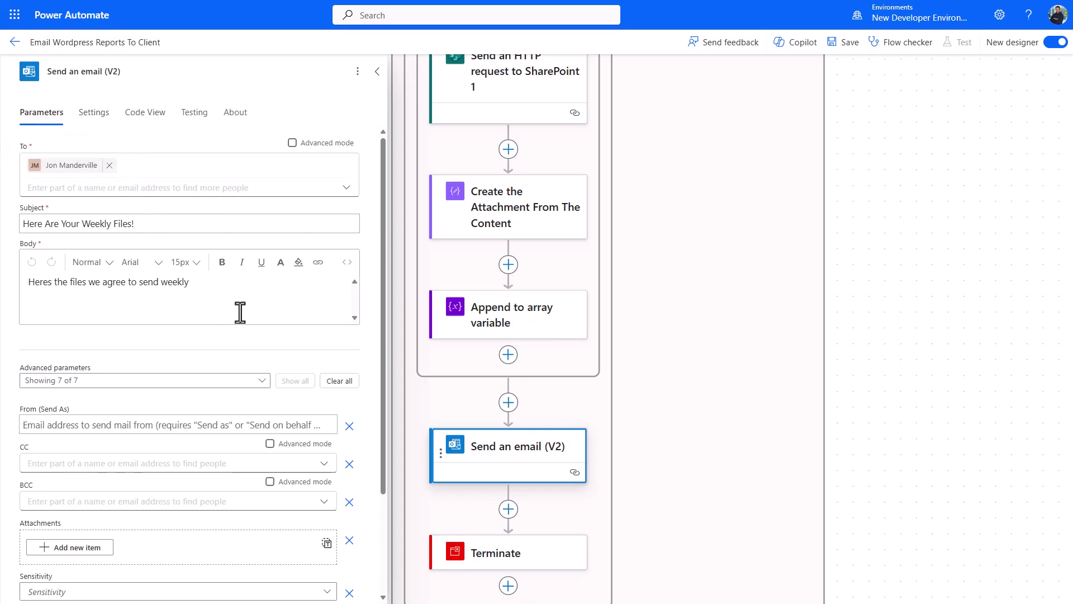
pyautogui.scroll(-2, 185, 308)
pyautogui.scroll(-1, 182, 287)
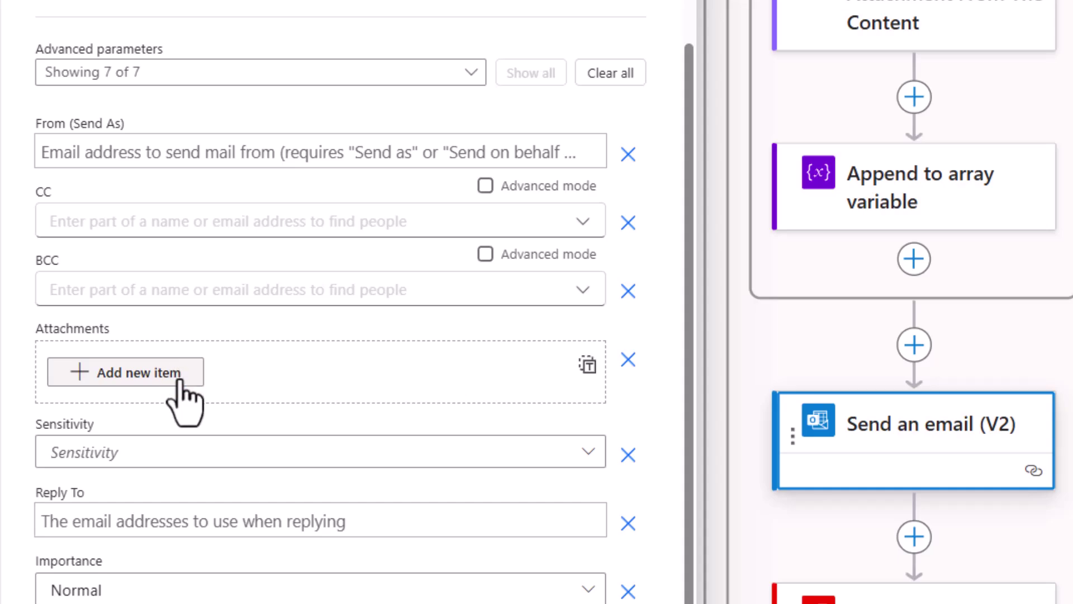
pyautogui.click(587, 366)
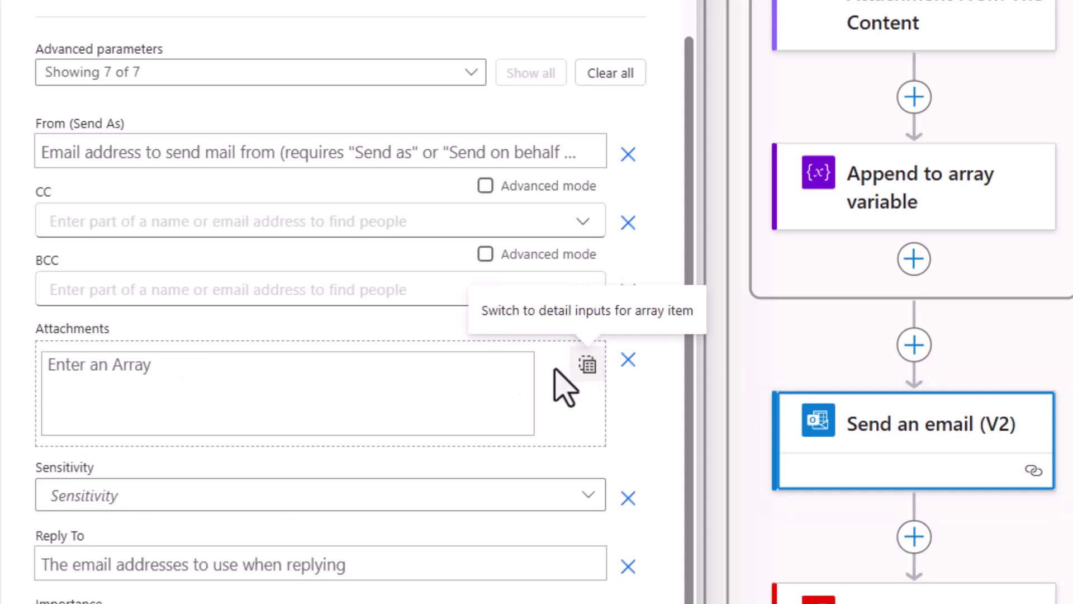
pyautogui.click(206, 371)
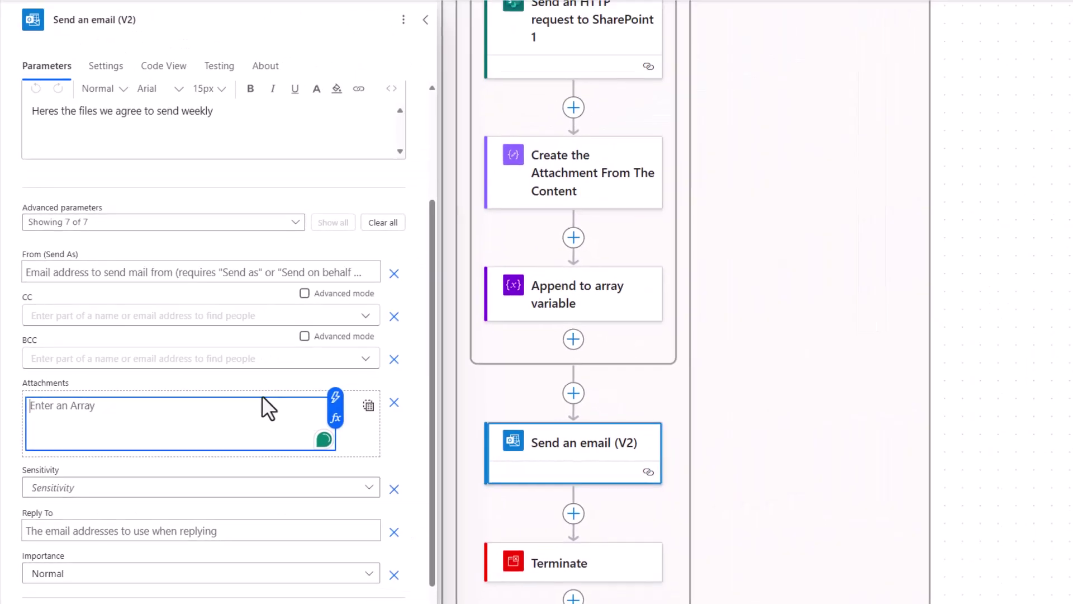
pyautogui.click(334, 398)
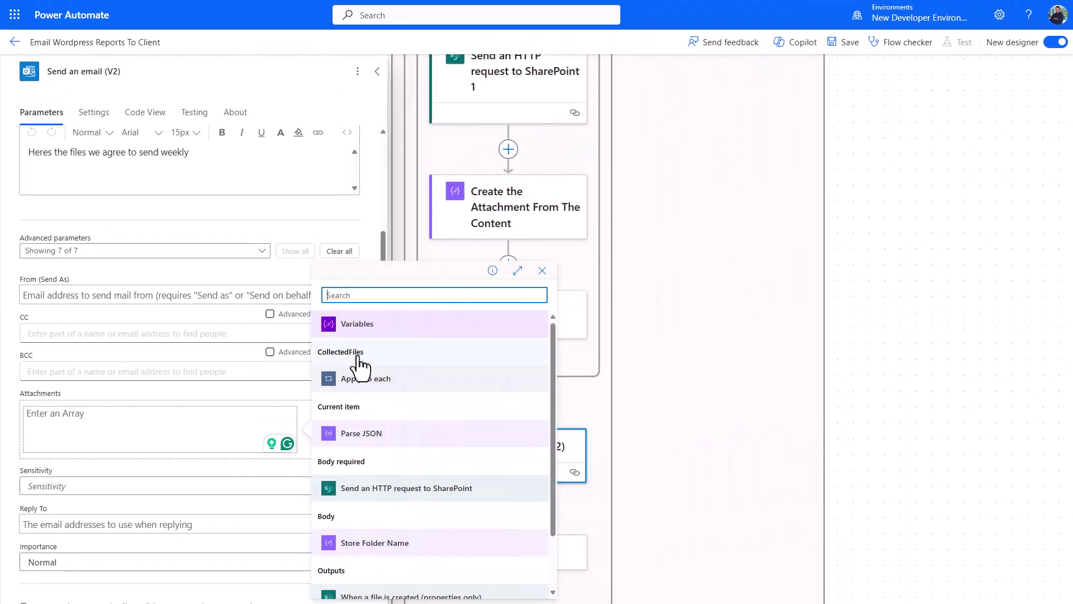
pyautogui.click(406, 257)
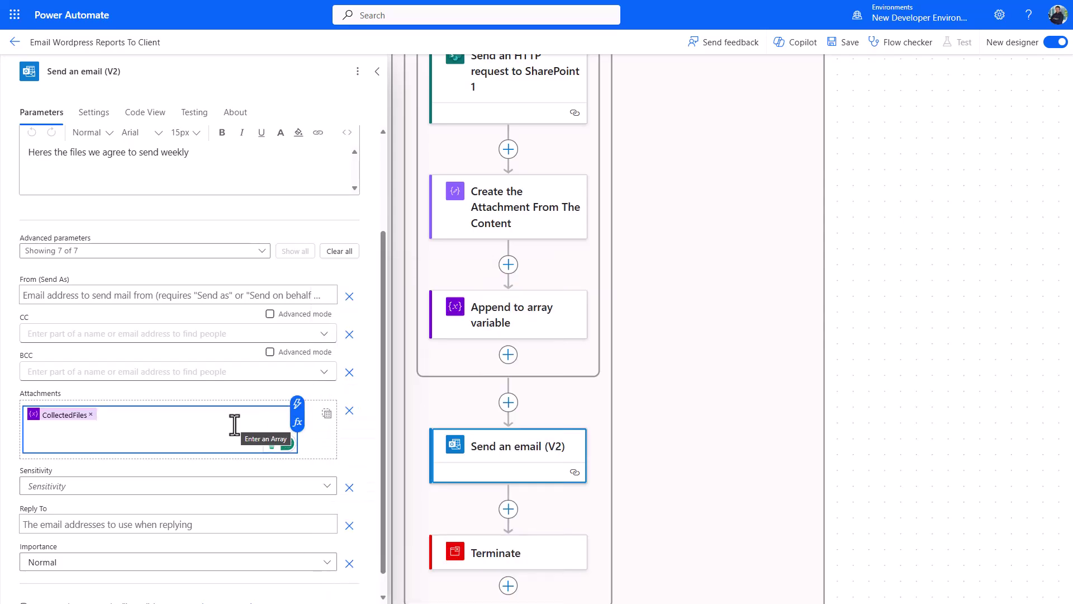
# Delete the Terminate action below Send an email (V2).
pyautogui.scroll(-1, 683, 424)
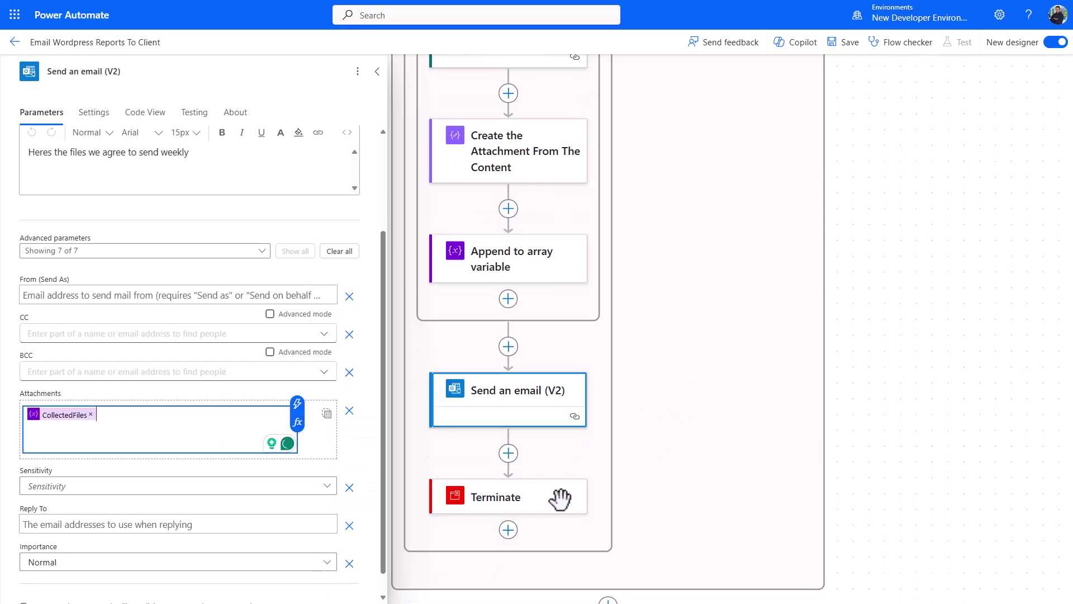
pyautogui.click(453, 503)
pyautogui.click(358, 71)
pyautogui.click(371, 118)
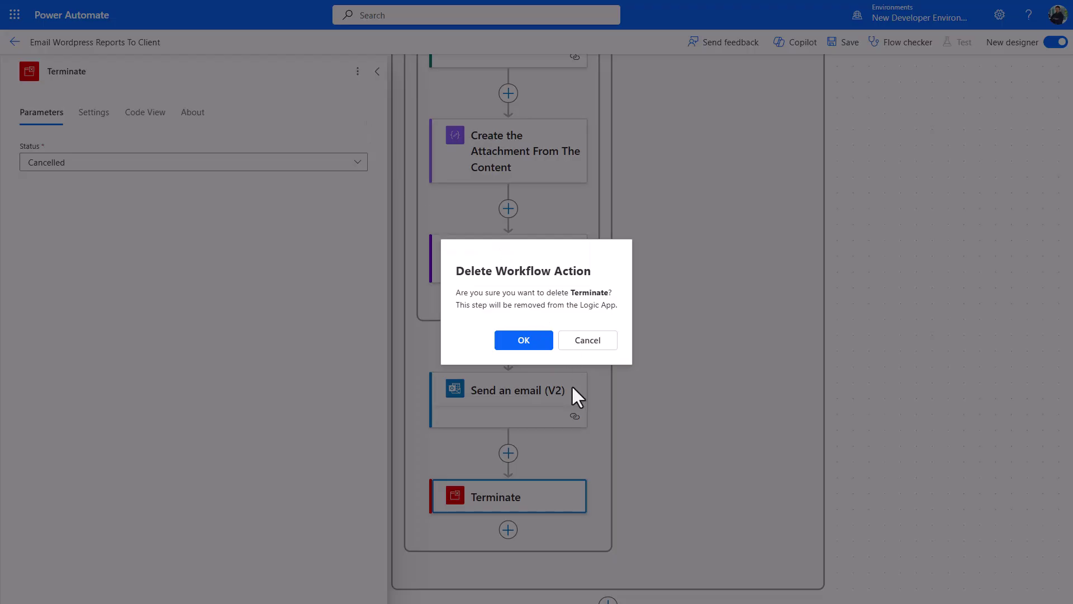
pyautogui.click(524, 341)
pyautogui.scroll(2, 618, 347)
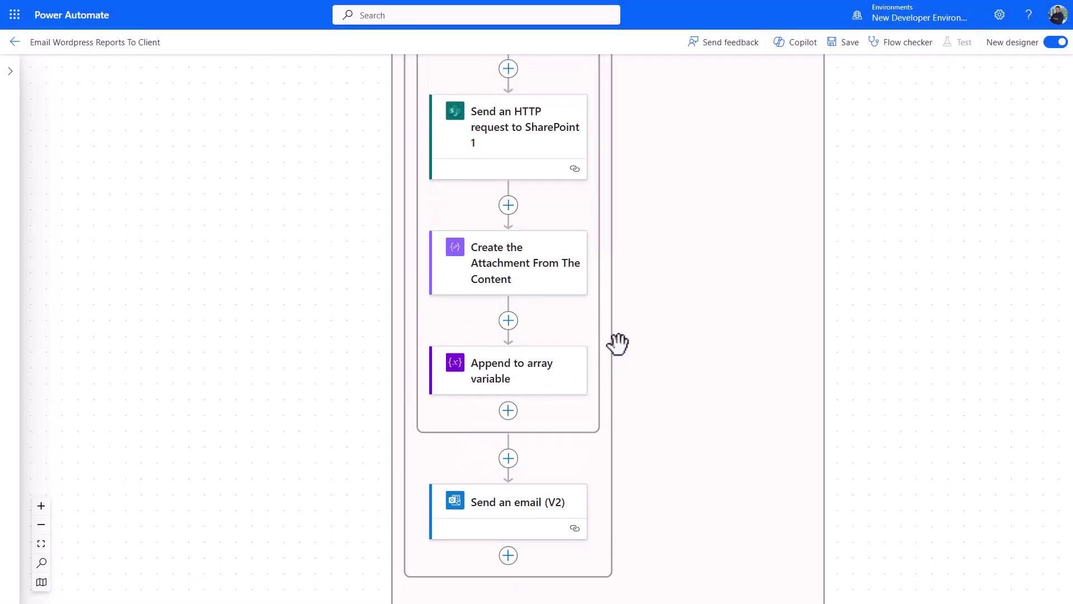